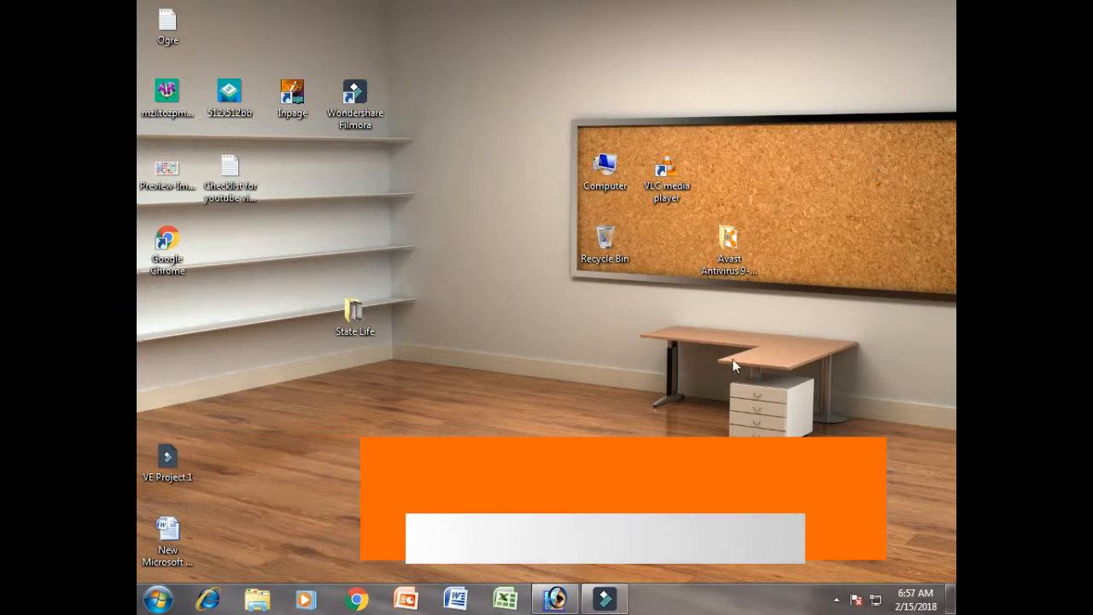
# Step: Switch to Adobe Photoshop, activate the Pattern Stamp Tool and look through its available patterns
pyautogui.click(546, 601)
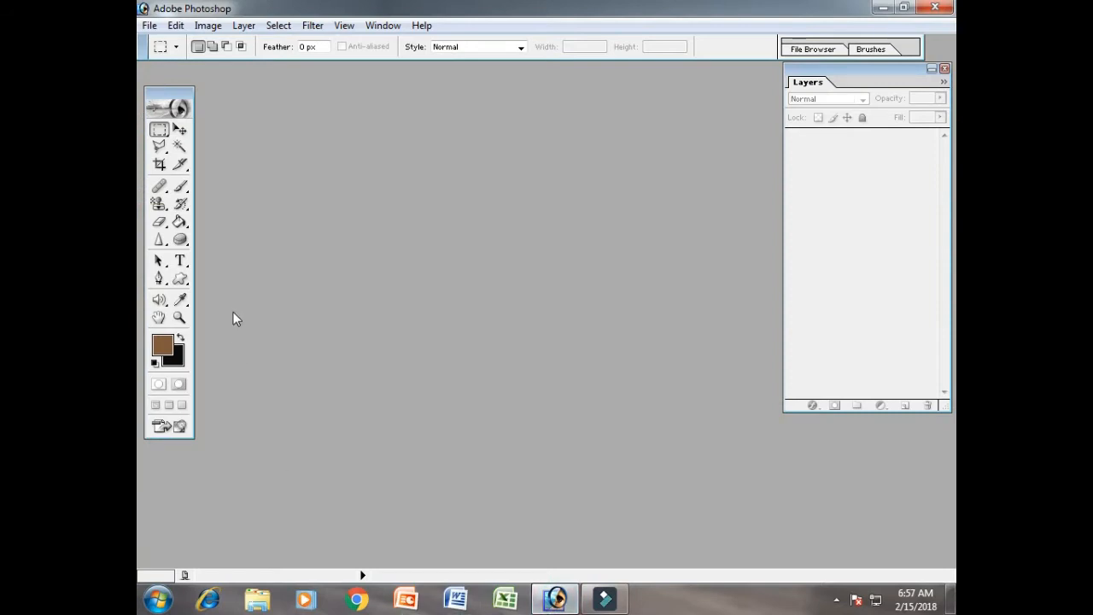
pyautogui.click(311, 26)
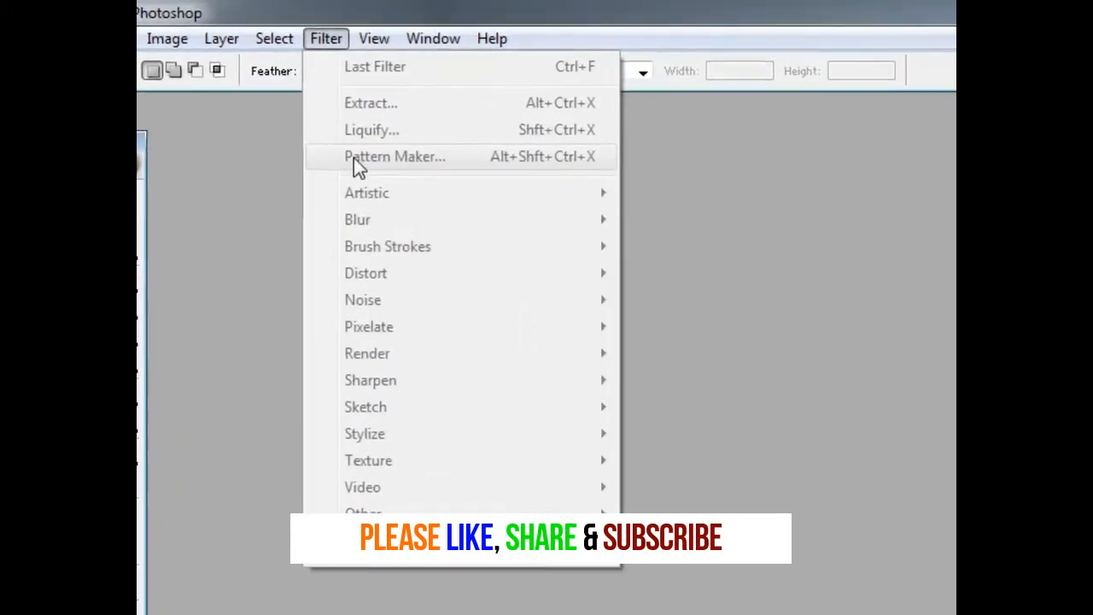
pyautogui.click(169, 90)
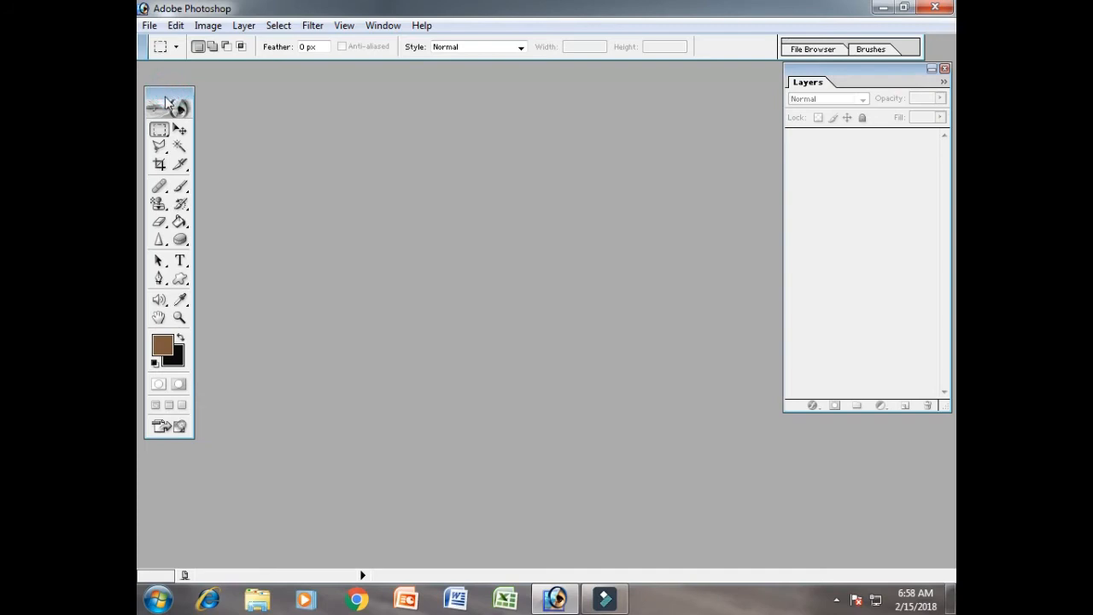
pyautogui.click(158, 205)
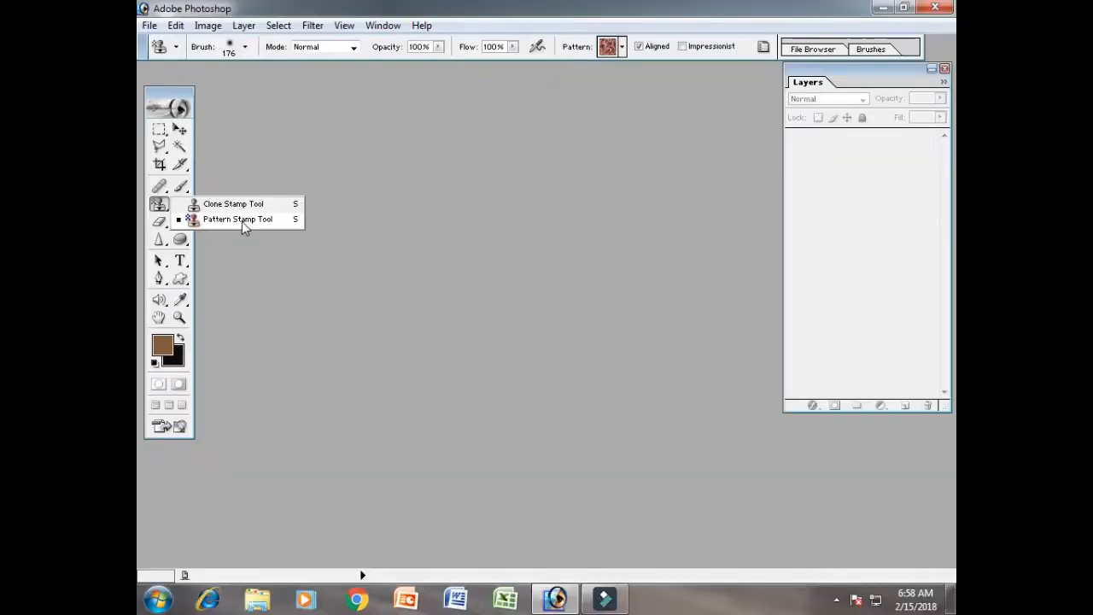
pyautogui.click(553, 241)
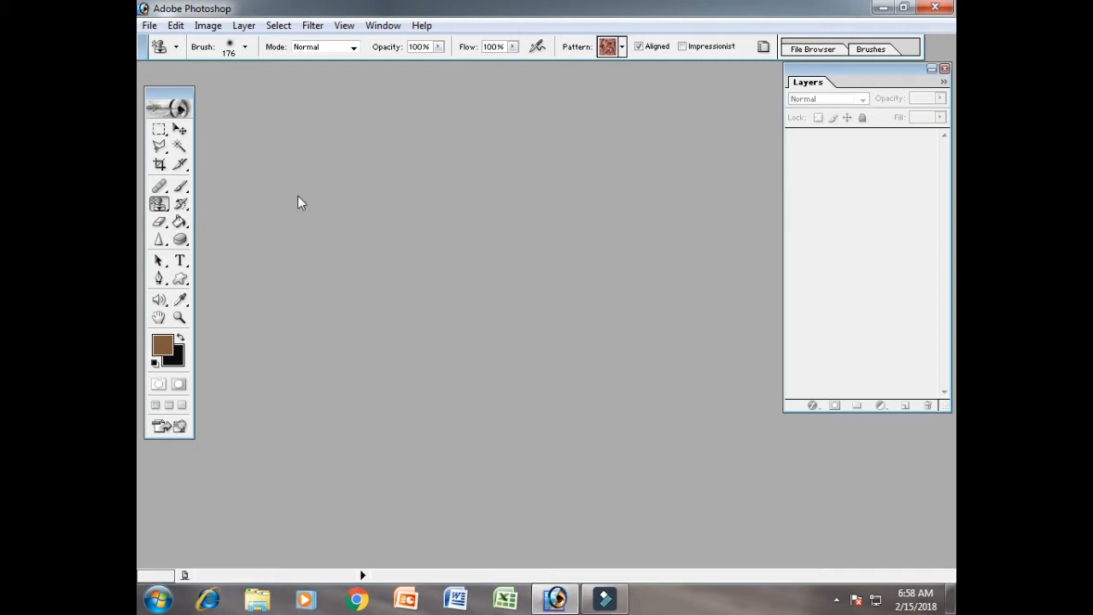
pyautogui.click(161, 205)
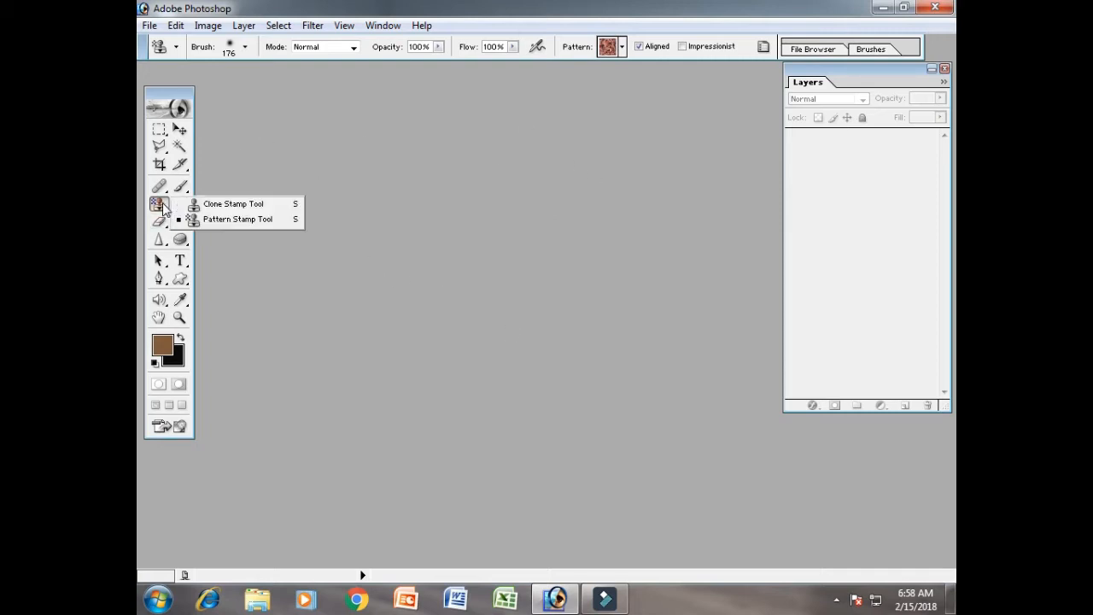
pyautogui.click(245, 222)
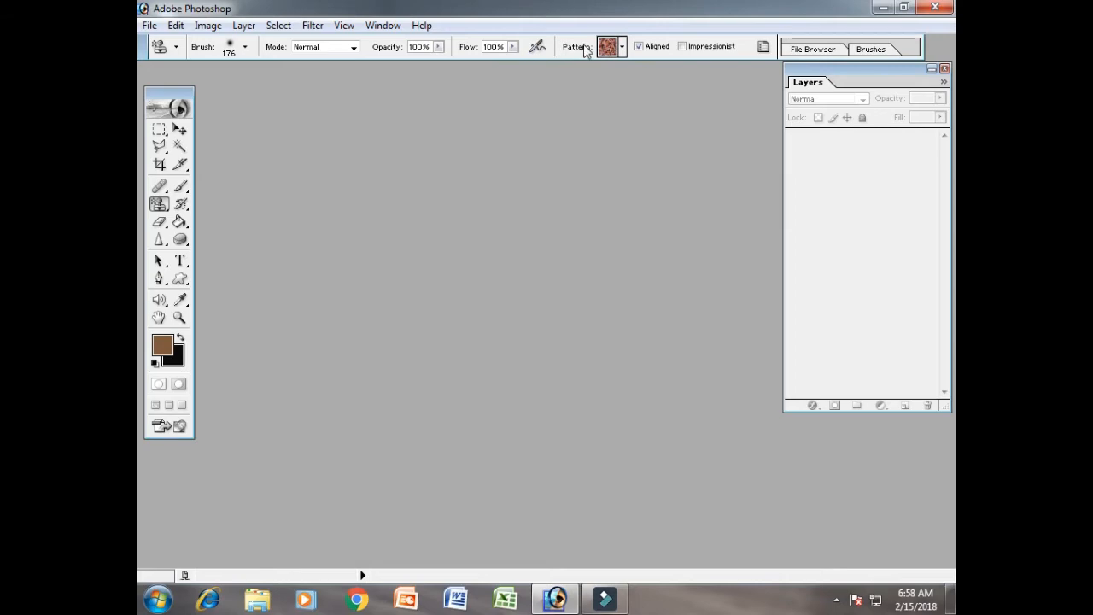
pyautogui.click(622, 47)
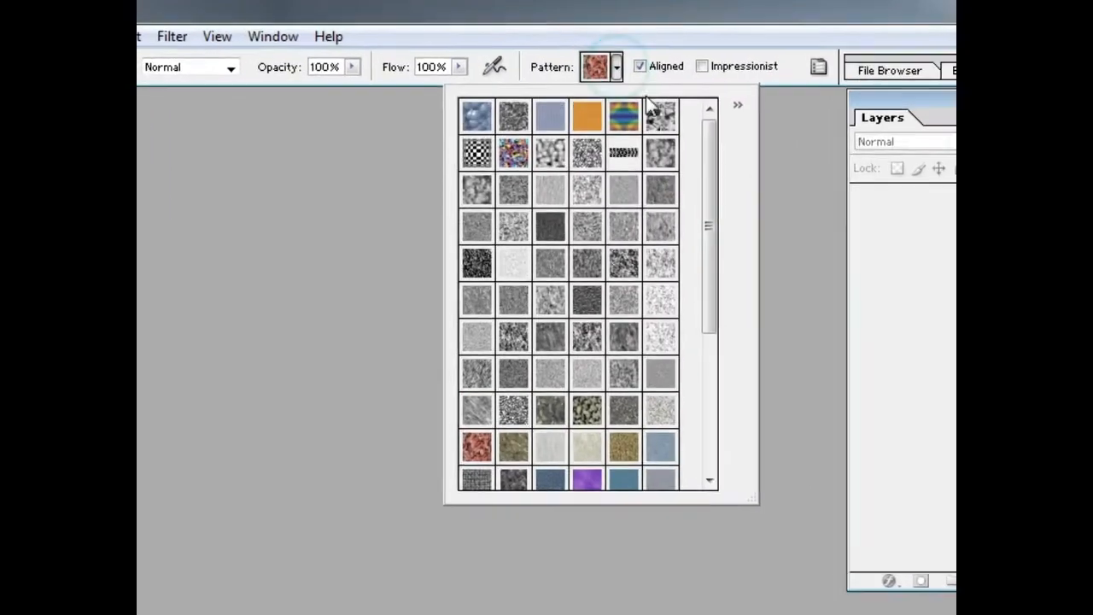
pyautogui.moveTo(709, 164); pyautogui.dragTo(695, 347)
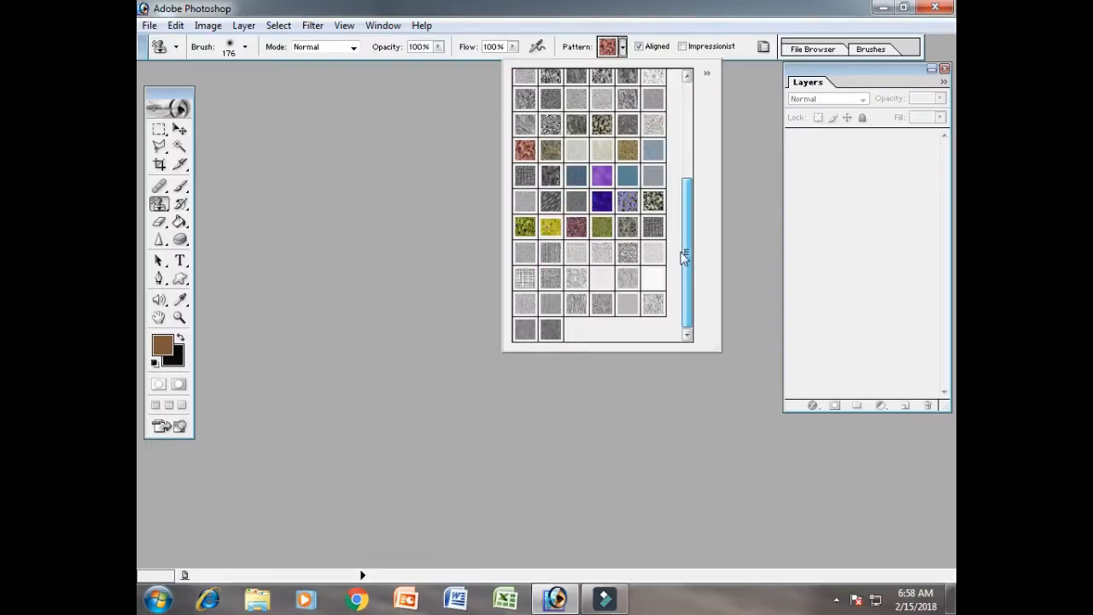
pyautogui.moveTo(683, 258); pyautogui.dragTo(697, 220)
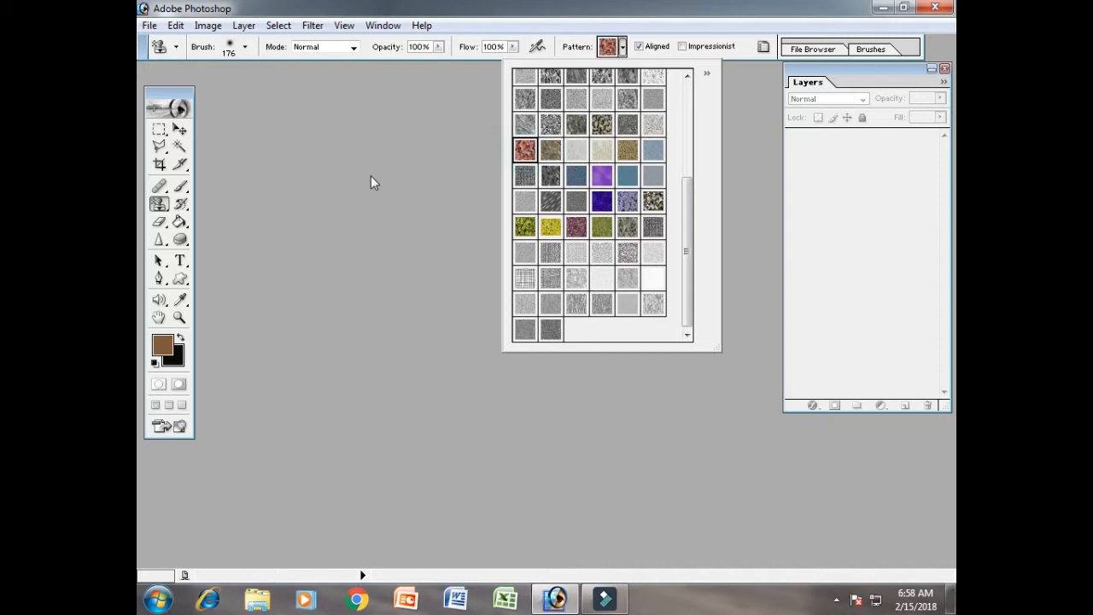
pyautogui.click(150, 29)
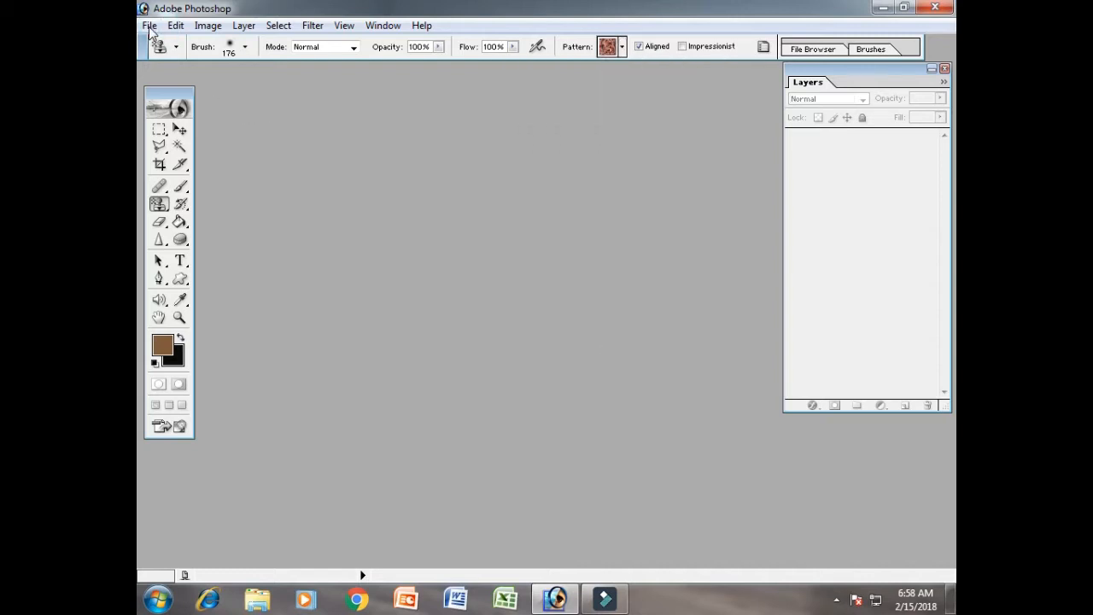
# Step: Create a new white RGB document with the 1920 x 1080 HDTV 1080i preset and place its window in the workspace
pyautogui.click(150, 27)
pyautogui.click(197, 45)
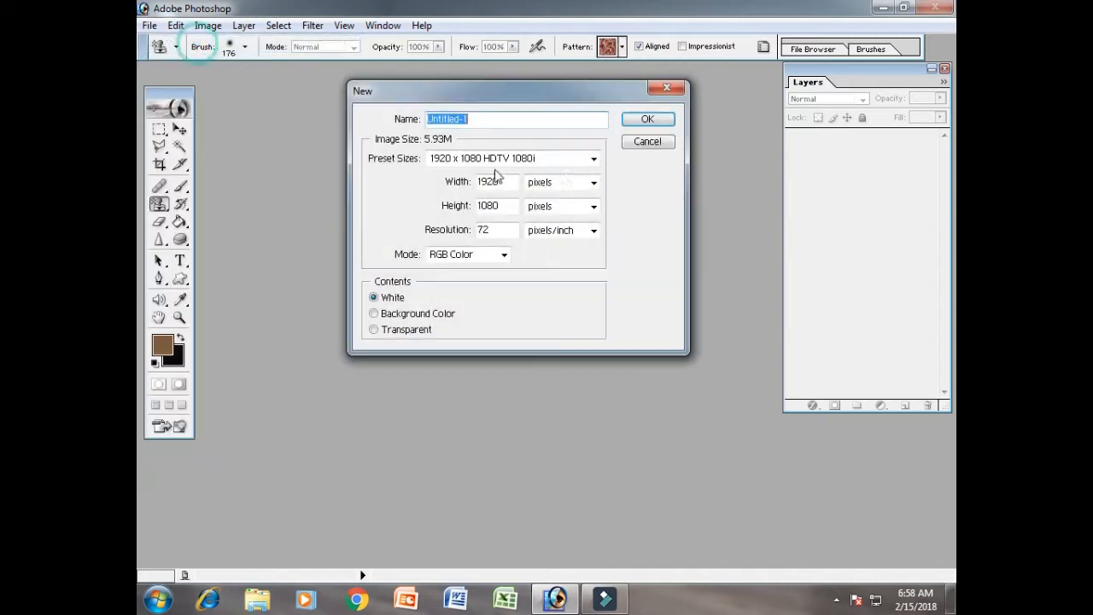
pyautogui.click(588, 162)
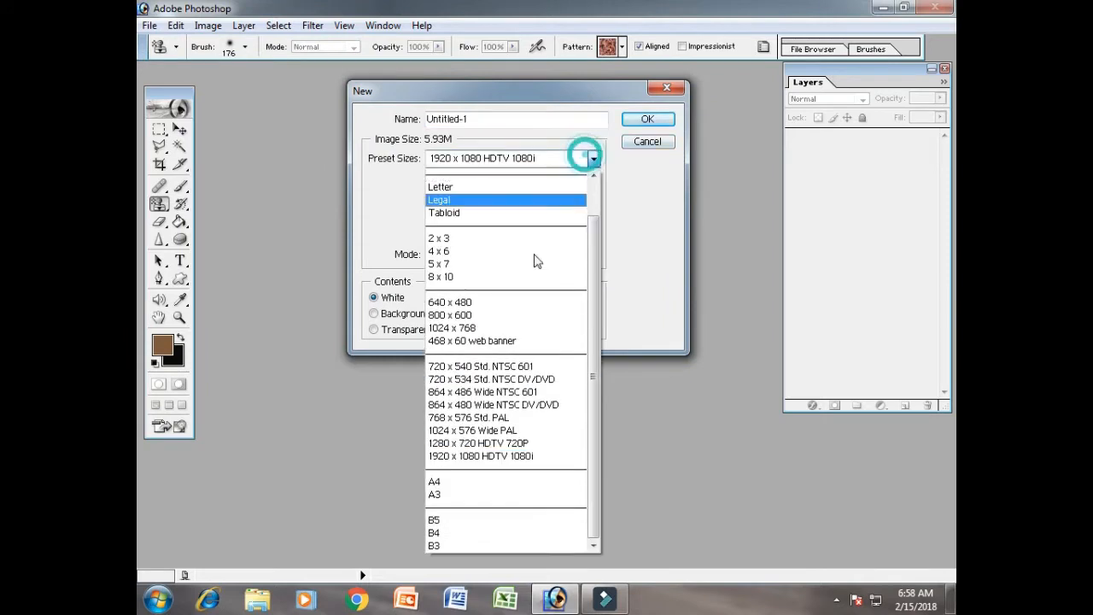
pyautogui.click(500, 456)
pyautogui.click(647, 120)
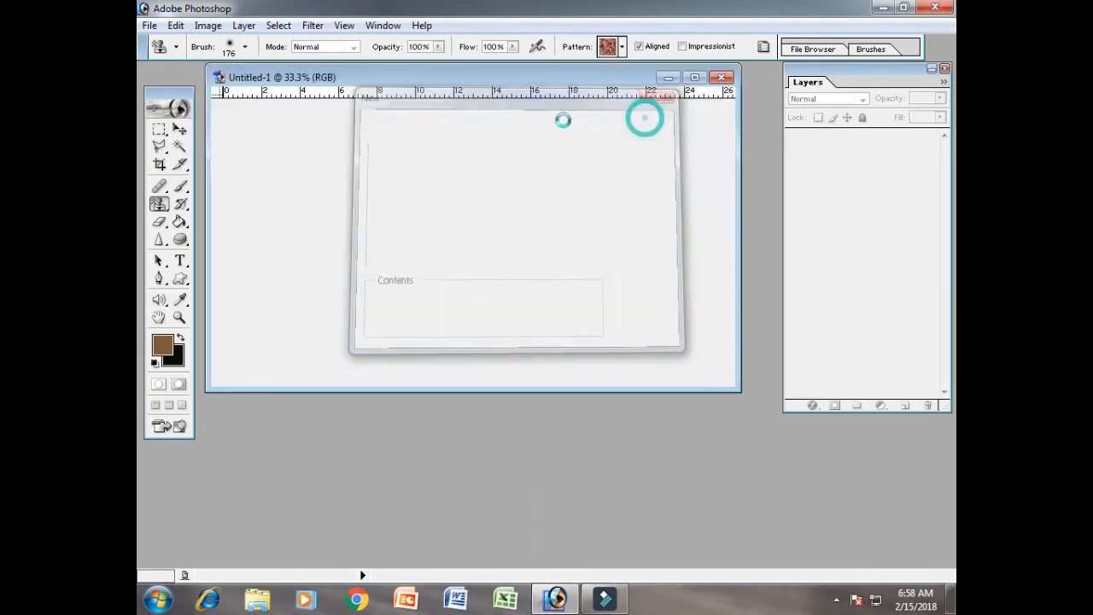
pyautogui.moveTo(419, 85); pyautogui.dragTo(465, 125)
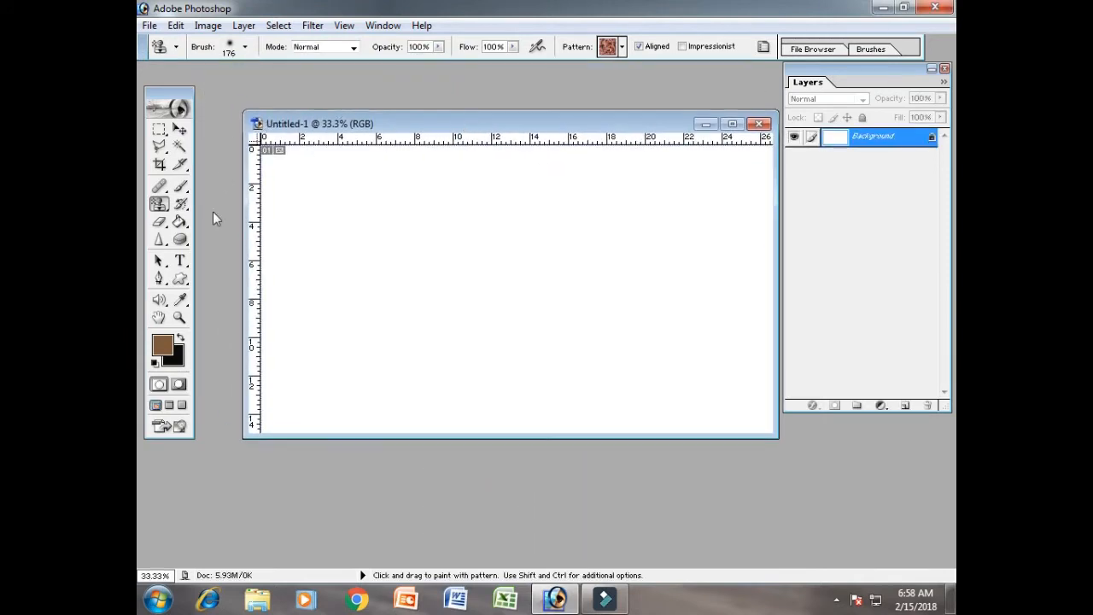
# Step: Give the Pattern Stamp Tool the soft round 17 px brush, enlarge it to 96 px and keep the blending mode Normal
pyautogui.moveTo(158, 205); pyautogui.dragTo(219, 220)
pyautogui.click(245, 48)
pyautogui.click(313, 169)
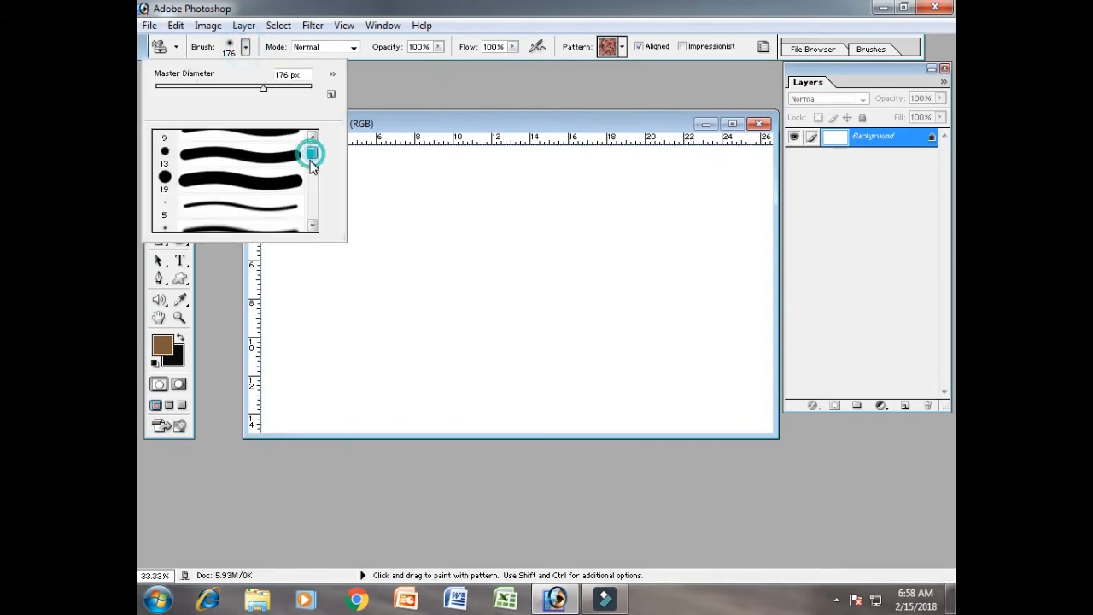
pyautogui.scroll(-1, 300, 193)
pyautogui.click(292, 200)
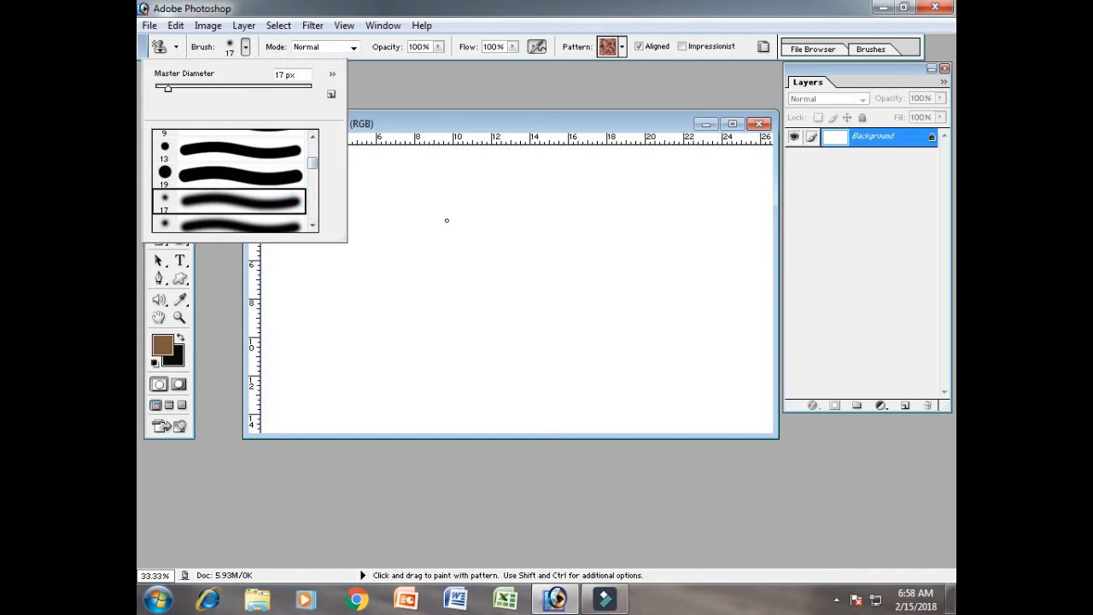
pyautogui.moveTo(170, 97); pyautogui.dragTo(231, 96)
pyautogui.click(349, 51)
pyautogui.click(347, 60)
pyautogui.click(340, 52)
pyautogui.click(333, 53)
pyautogui.click(333, 53)
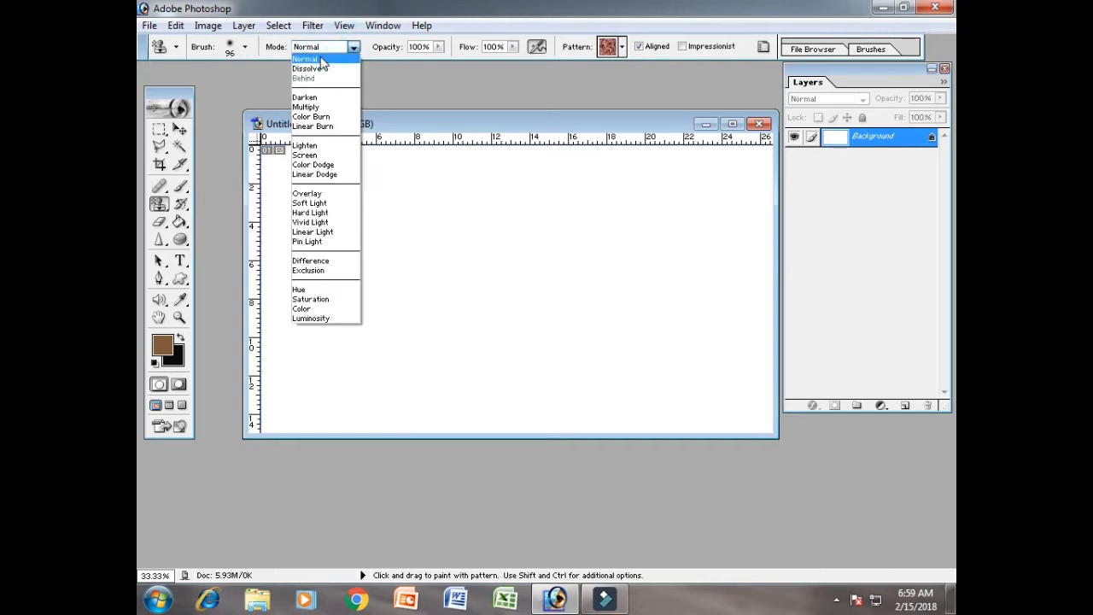
pyautogui.click(320, 60)
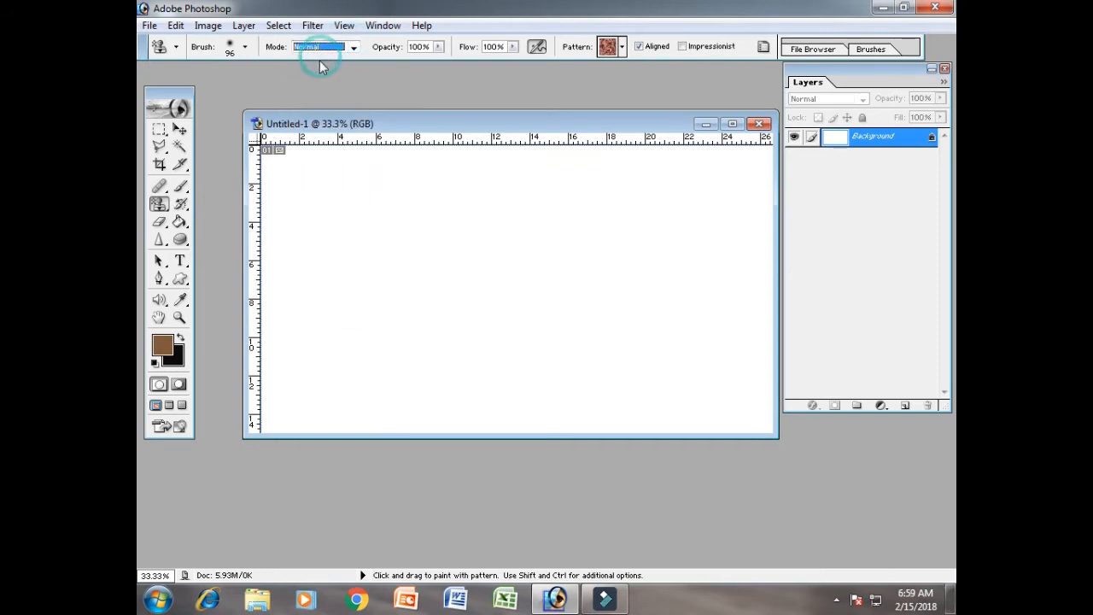
# Step: Enlarge the brush to 159 px and paint the red rocky pattern over the canvas's upper-left corner
pyautogui.click(249, 51)
pyautogui.moveTo(230, 87); pyautogui.dragTo(257, 89)
pyautogui.moveTo(409, 214)
pyautogui.mouseDown()
pyautogui.moveTo(500, 171)
pyautogui.moveTo(361, 224)
pyautogui.moveTo(465, 158)
pyautogui.moveTo(297, 194)
pyautogui.moveTo(342, 154)
pyautogui.moveTo(281, 158)
pyautogui.moveTo(427, 150)
pyautogui.moveTo(265, 179)
pyautogui.moveTo(269, 243)
pyautogui.moveTo(368, 175)
pyautogui.moveTo(414, 158)
pyautogui.moveTo(277, 312)
pyautogui.moveTo(274, 256)
pyautogui.moveTo(282, 316)
pyautogui.moveTo(384, 235)
pyautogui.moveTo(265, 376)
pyautogui.moveTo(263, 418)
pyautogui.moveTo(318, 351)
pyautogui.moveTo(572, 147)
pyautogui.moveTo(508, 154)
pyautogui.moveTo(415, 222)
pyautogui.mouseUp()
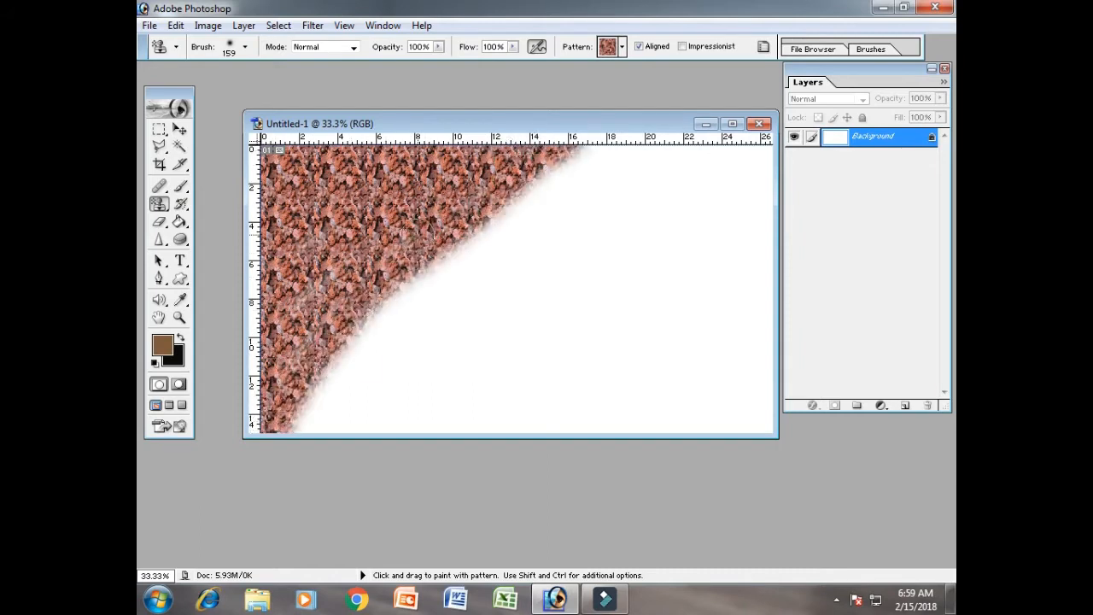
# Step: Enlarge the brush to 476 px and extend the red pattern diagonally across more of the canvas
pyautogui.click(245, 47)
pyautogui.moveTo(256, 87); pyautogui.dragTo(294, 87)
pyautogui.moveTo(396, 317)
pyautogui.mouseDown()
pyautogui.moveTo(507, 236)
pyautogui.moveTo(591, 143)
pyautogui.moveTo(345, 328)
pyautogui.moveTo(305, 419)
pyautogui.moveTo(457, 291)
pyautogui.moveTo(538, 89)
pyautogui.moveTo(619, 149)
pyautogui.mouseUp()
# Step: Choose the yellow flower-like pattern and paint it over the remaining lower-right part of the canvas
pyautogui.click(622, 47)
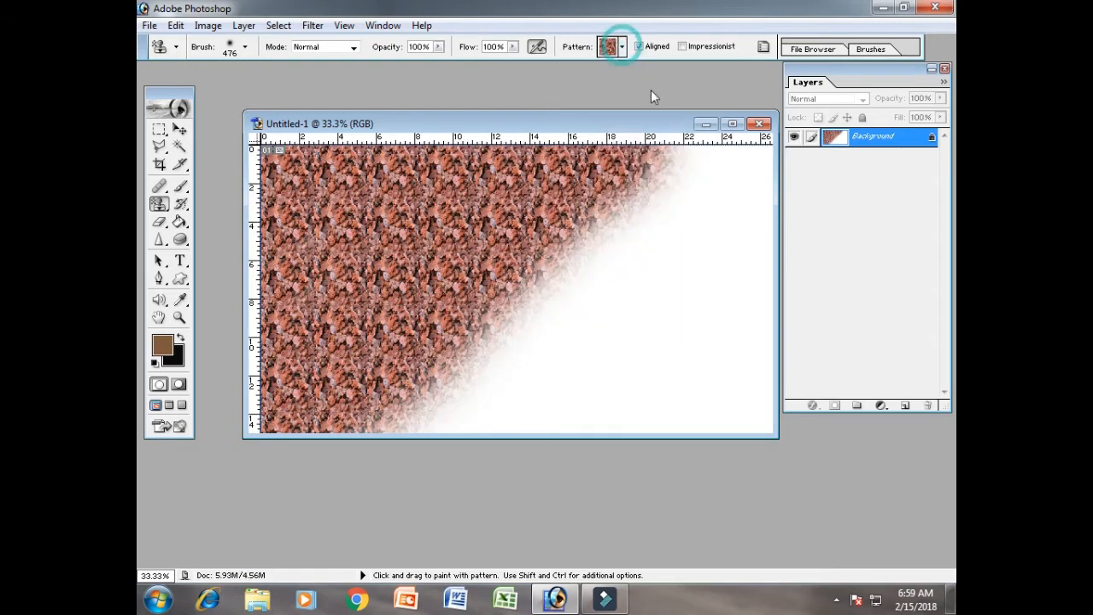
pyautogui.click(623, 48)
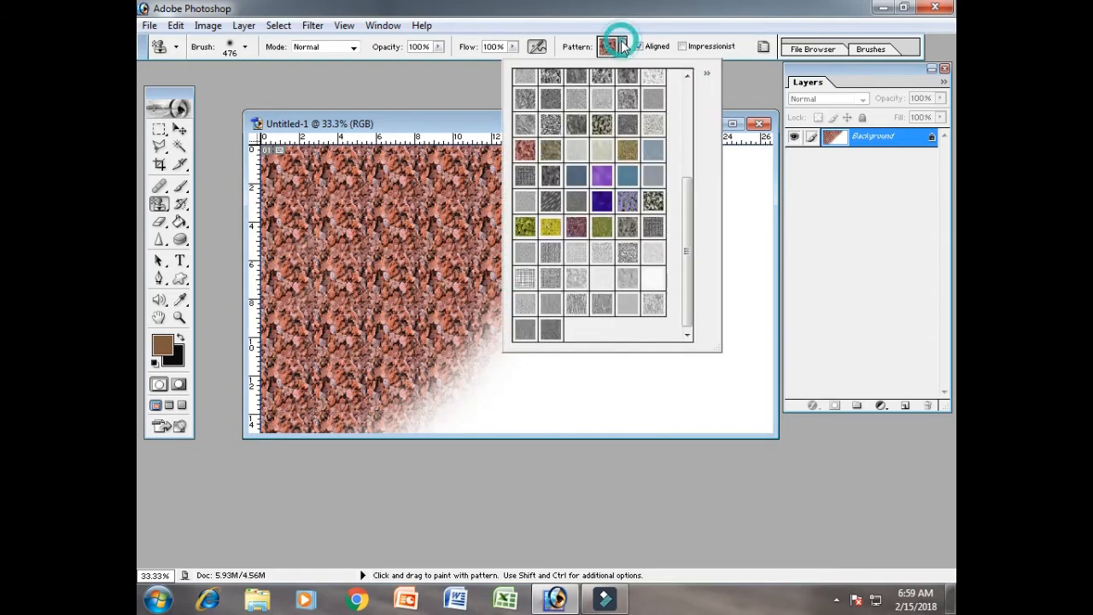
pyautogui.doubleClick(547, 229)
pyautogui.moveTo(705, 193)
pyautogui.mouseDown()
pyautogui.moveTo(646, 247)
pyautogui.moveTo(415, 418)
pyautogui.moveTo(736, 410)
pyautogui.moveTo(755, 361)
pyautogui.moveTo(758, 168)
pyautogui.moveTo(624, 363)
pyautogui.moveTo(560, 408)
pyautogui.moveTo(551, 399)
pyautogui.moveTo(733, 314)
pyautogui.mouseUp()
pyautogui.moveTo(440, 403); pyautogui.dragTo(355, 416)
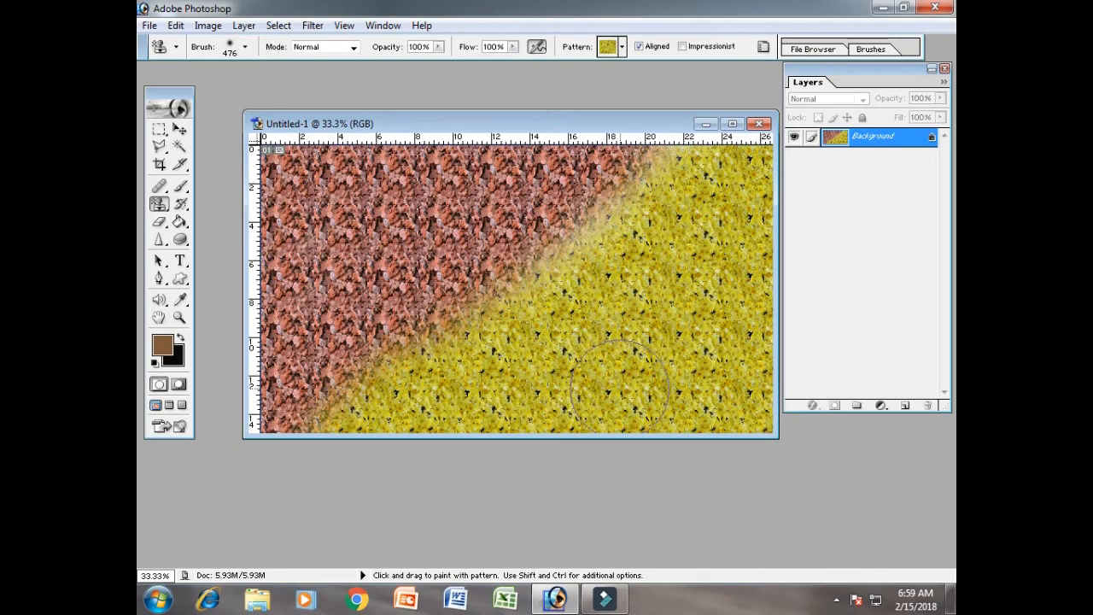
# Step: Close the painted Untitled-1 document without saving it
pyautogui.moveTo(547, 126); pyautogui.dragTo(518, 100)
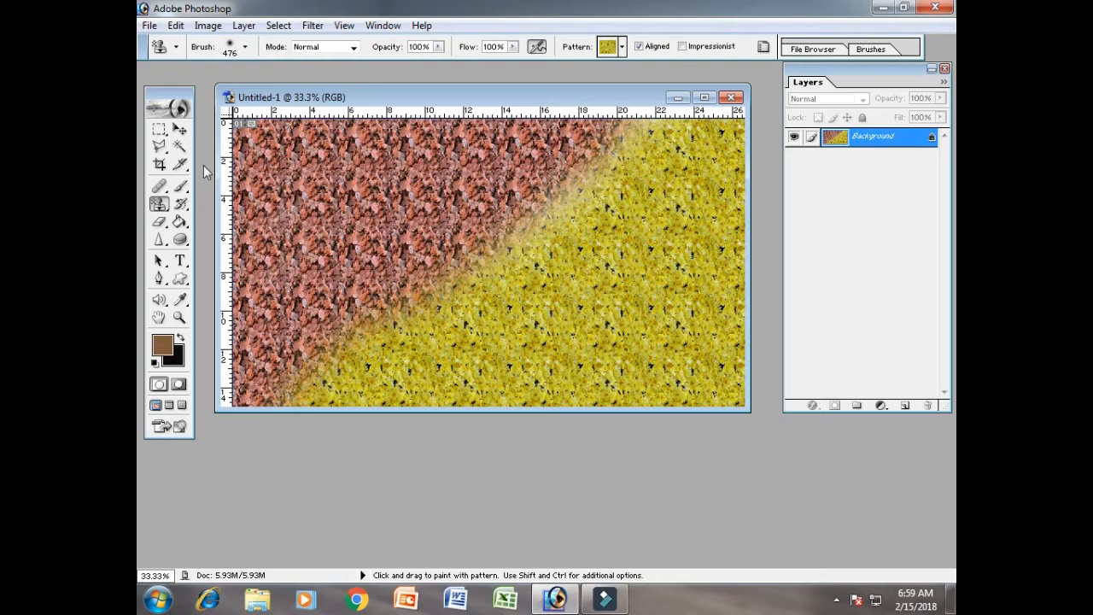
pyautogui.moveTo(160, 206); pyautogui.dragTo(192, 232)
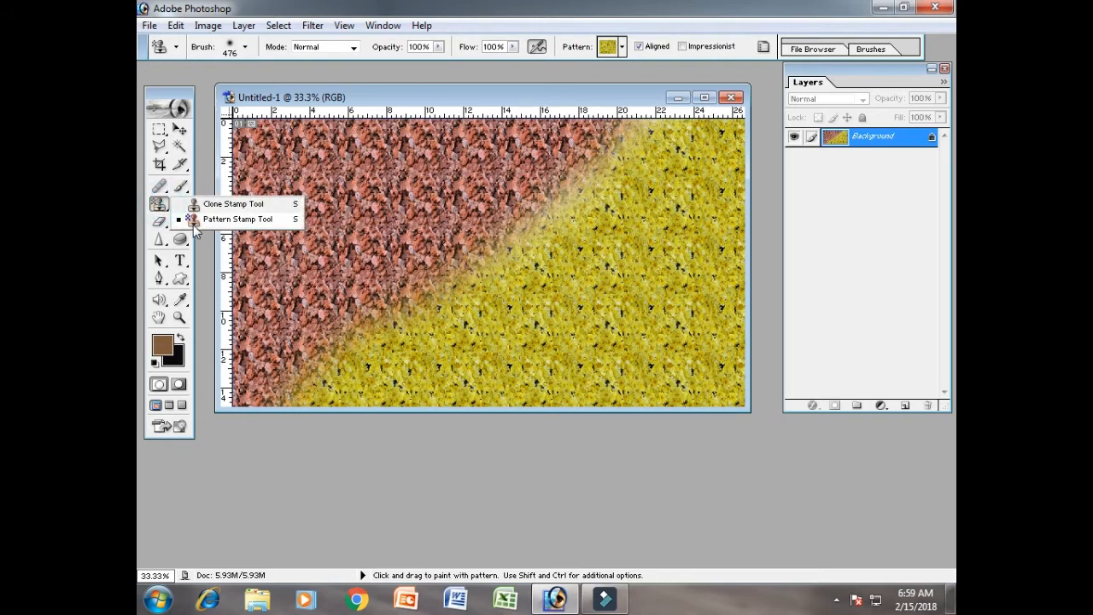
pyautogui.click(201, 222)
pyautogui.click(476, 96)
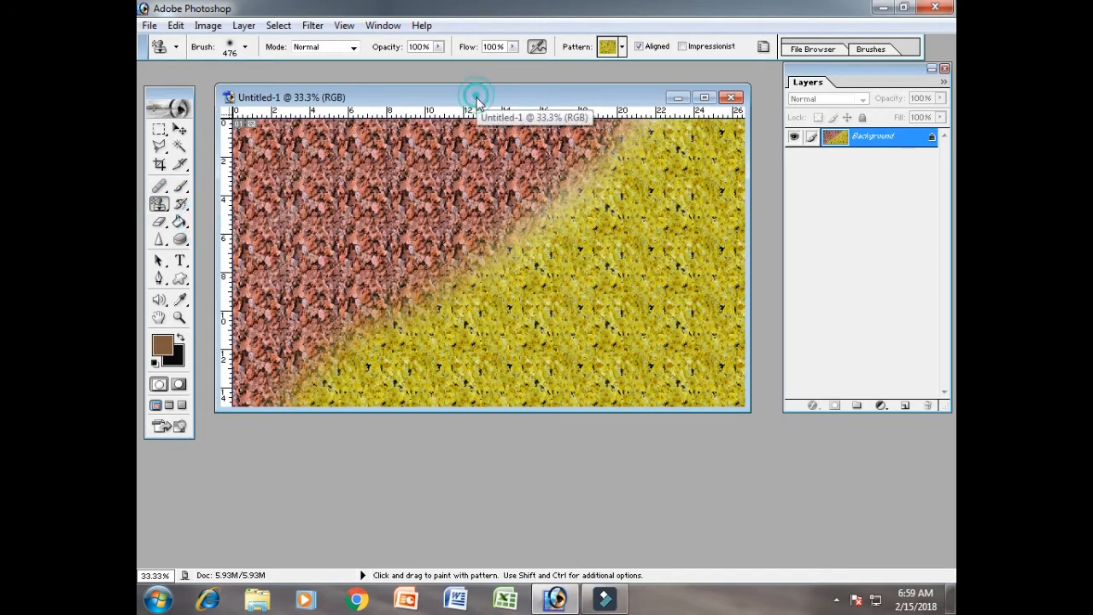
pyautogui.click(730, 97)
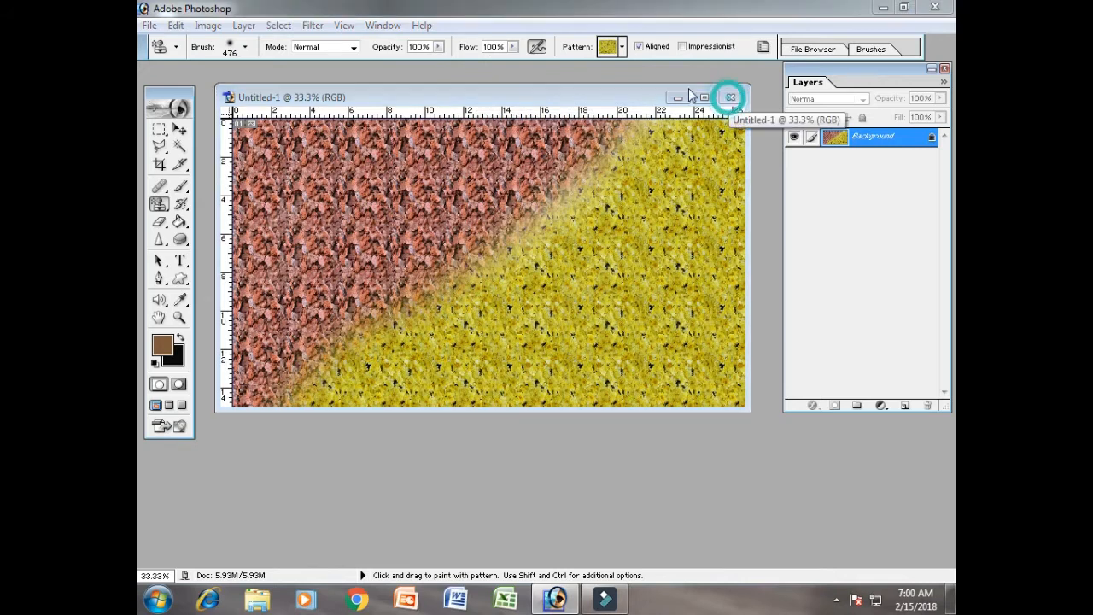
pyautogui.click(555, 231)
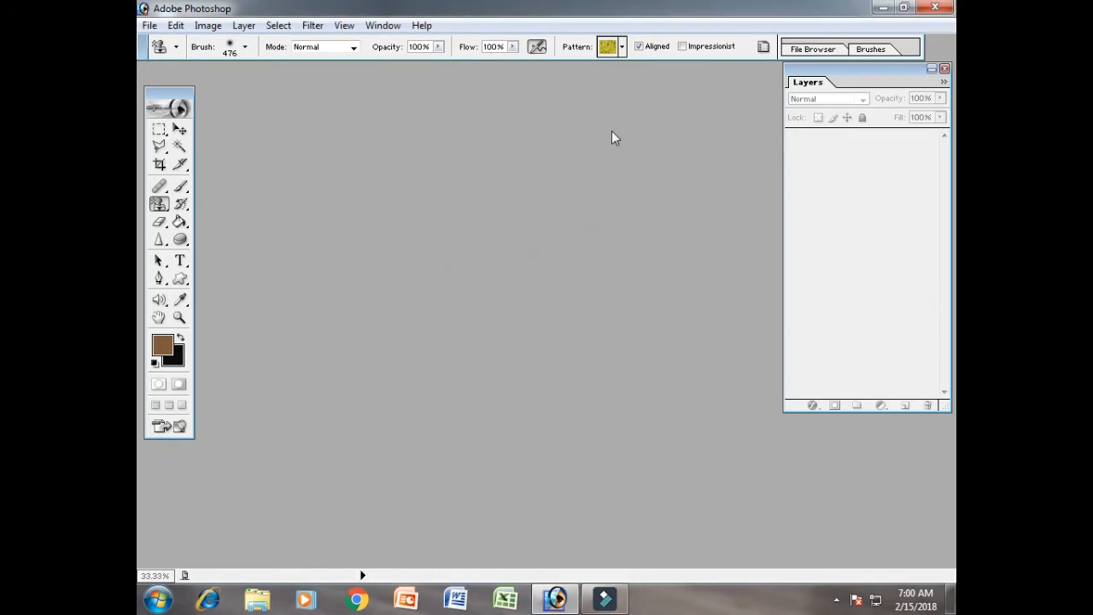
# Step: Open the bird picture 18.jpg from the Animal Wallpapers folder and place its window in the workspace
pyautogui.doubleClick(620, 112)
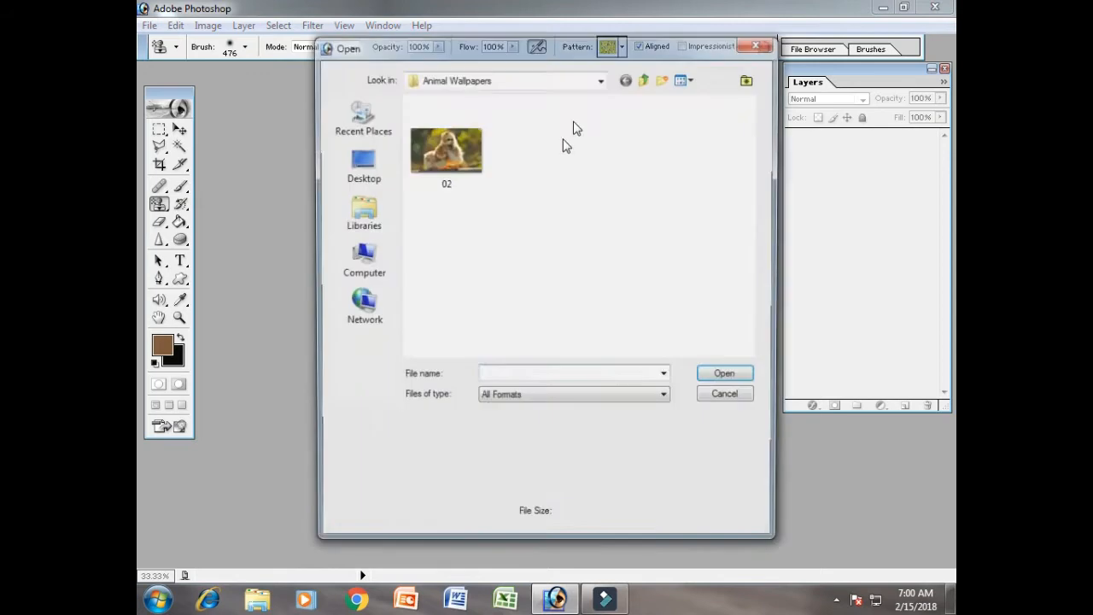
pyautogui.moveTo(753, 145); pyautogui.dragTo(755, 256)
pyautogui.click(432, 158)
pyautogui.click(741, 379)
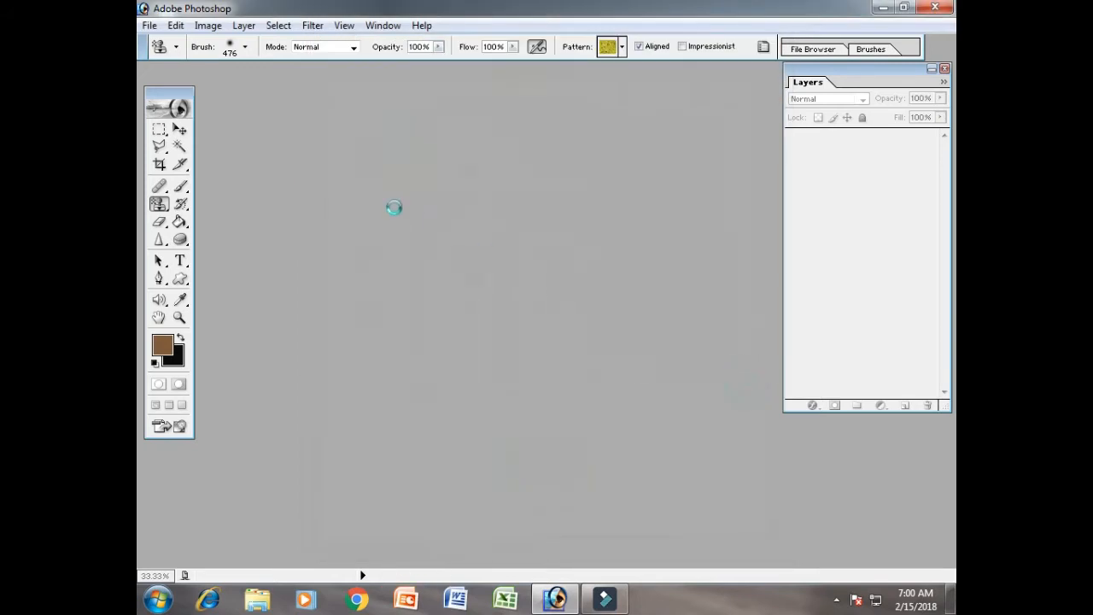
pyautogui.moveTo(434, 83); pyautogui.dragTo(478, 135)
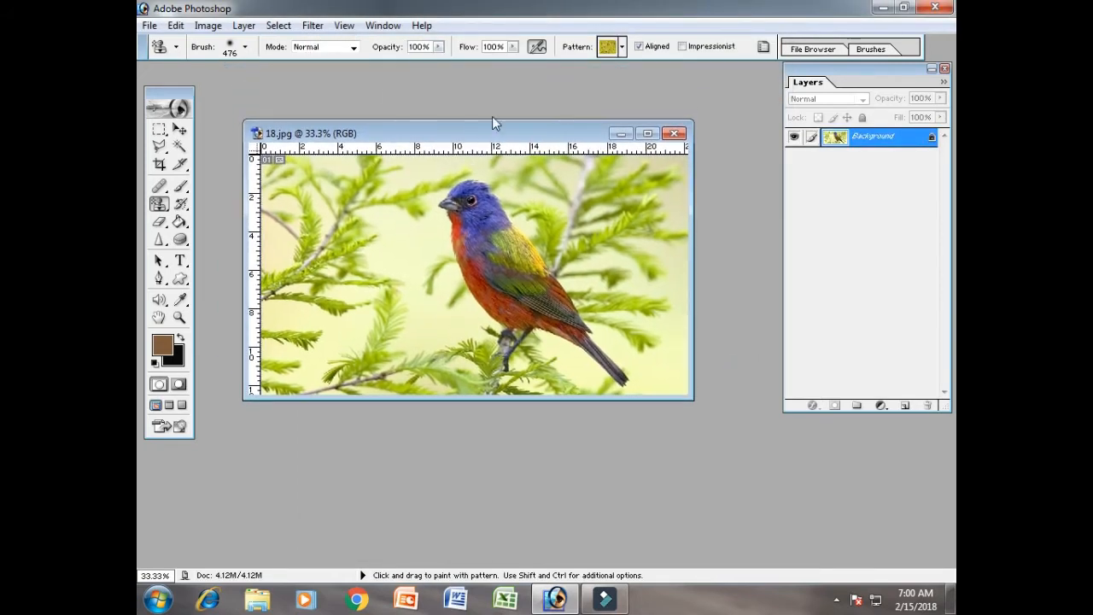
# Step: Select a rectangle around the bird's head and upper body and define it as a pattern with the default name
pyautogui.click(161, 129)
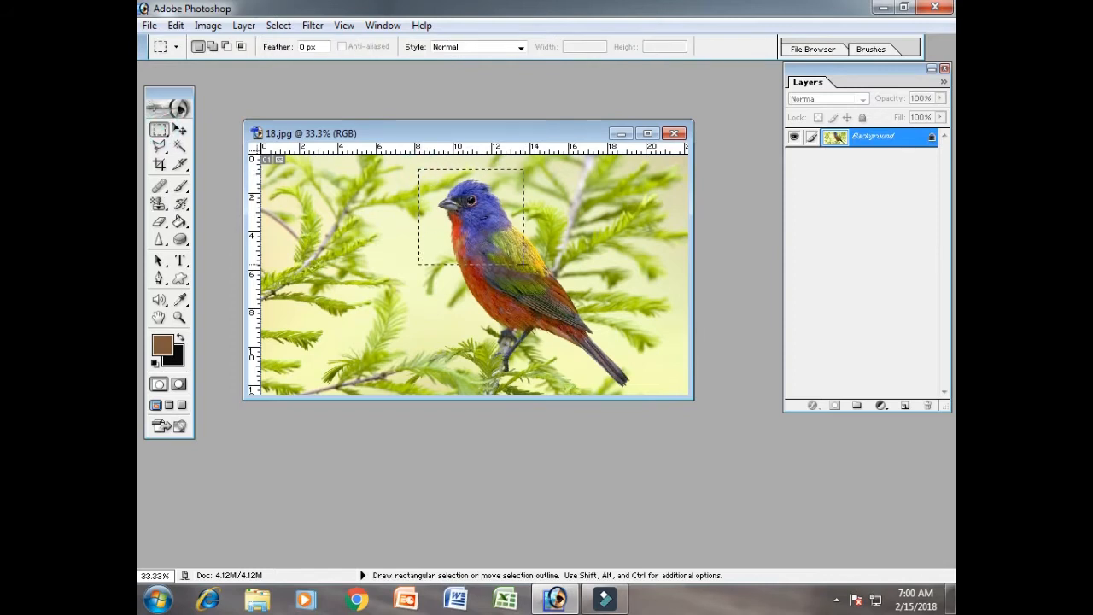
pyautogui.click(176, 27)
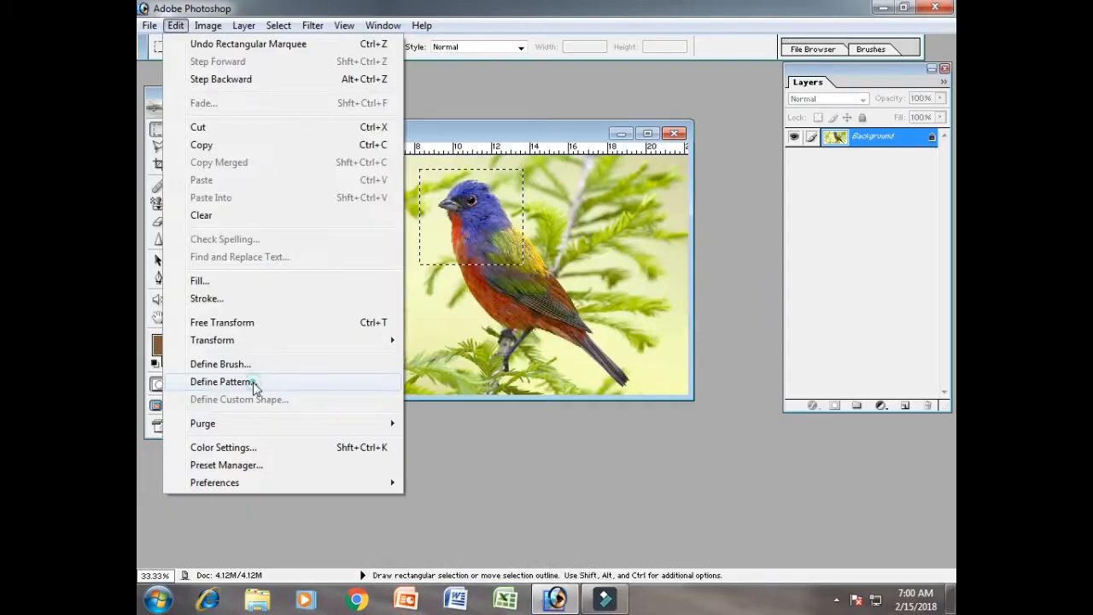
pyautogui.click(284, 351)
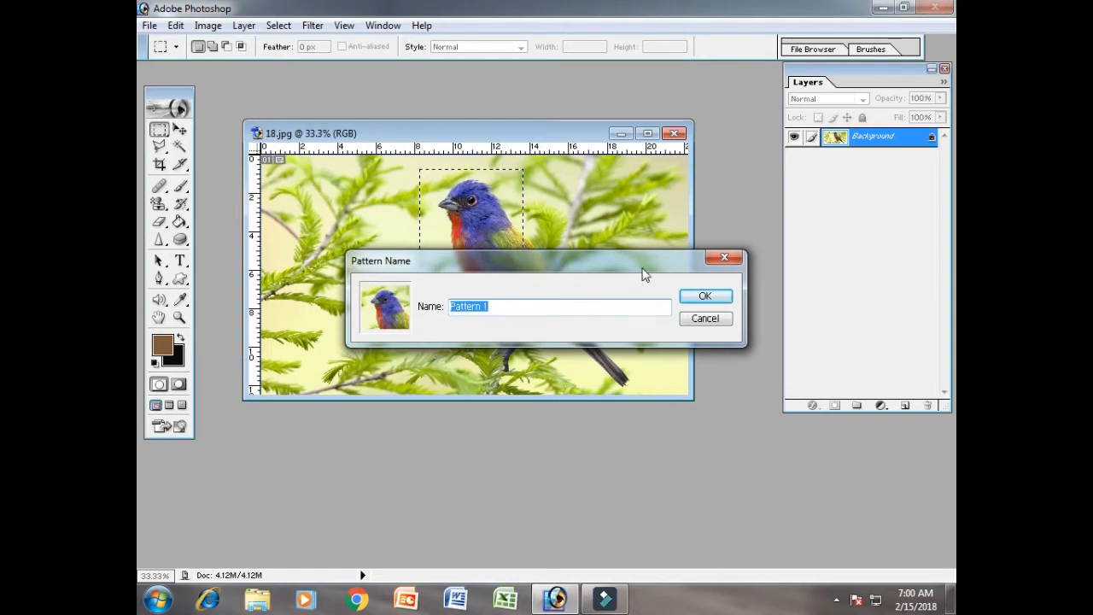
pyautogui.click(720, 299)
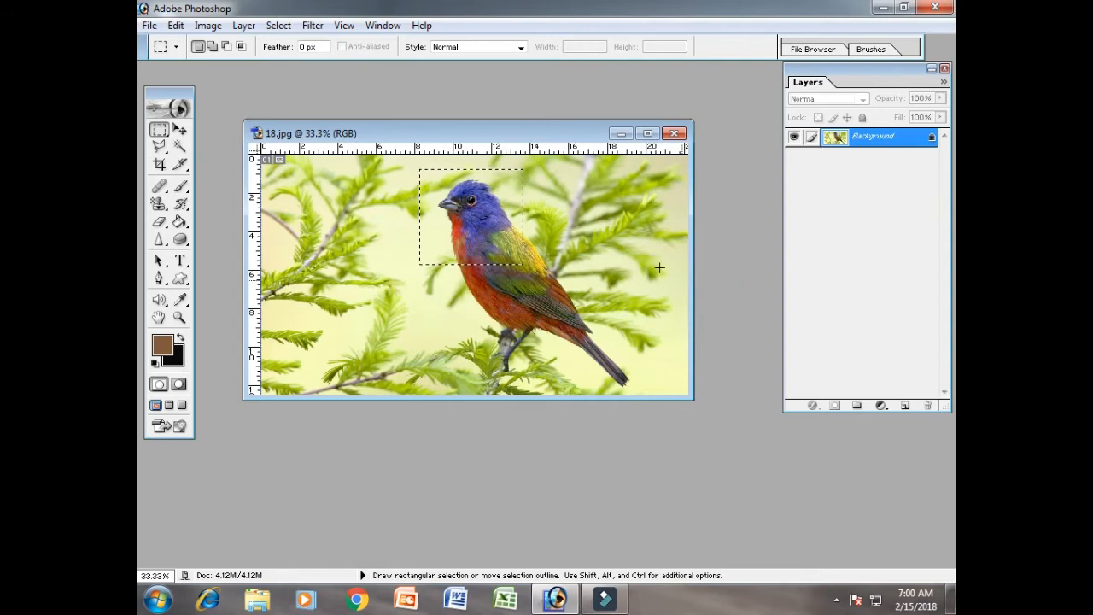
# Step: Close the bird picture 18.jpg and create a new white document with the 1920 x 1080 HDTV 1080i preset
pyautogui.click(674, 134)
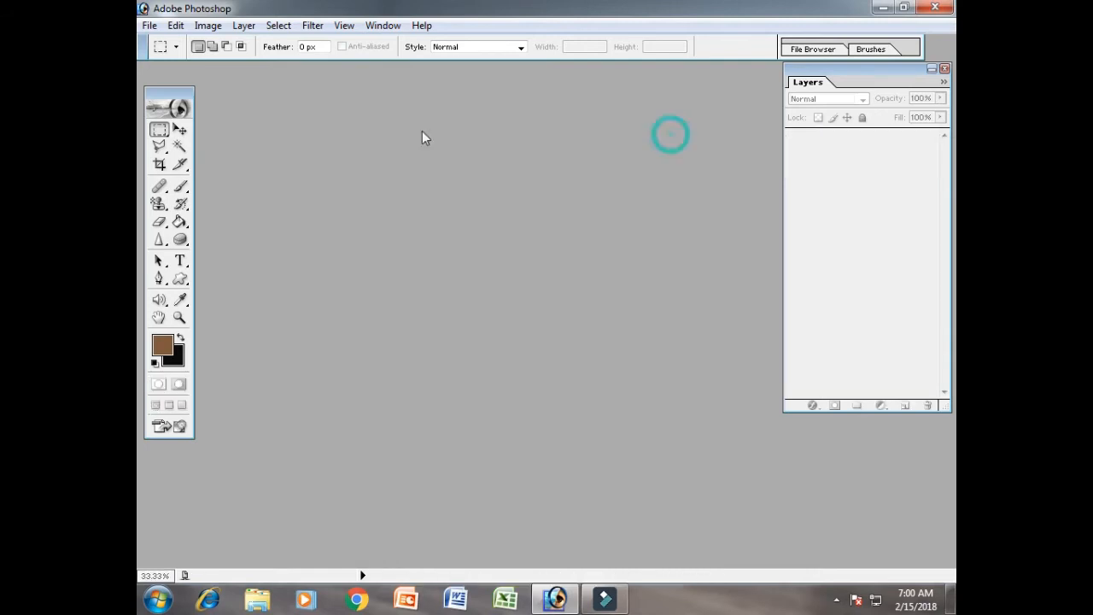
pyautogui.click(150, 26)
pyautogui.click(171, 42)
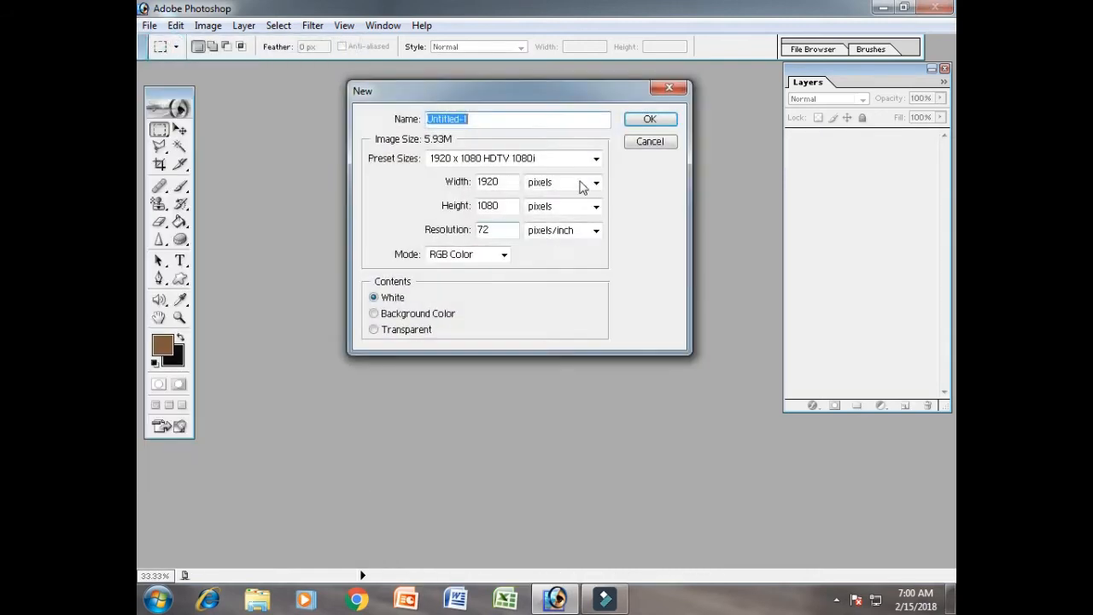
pyautogui.click(595, 158)
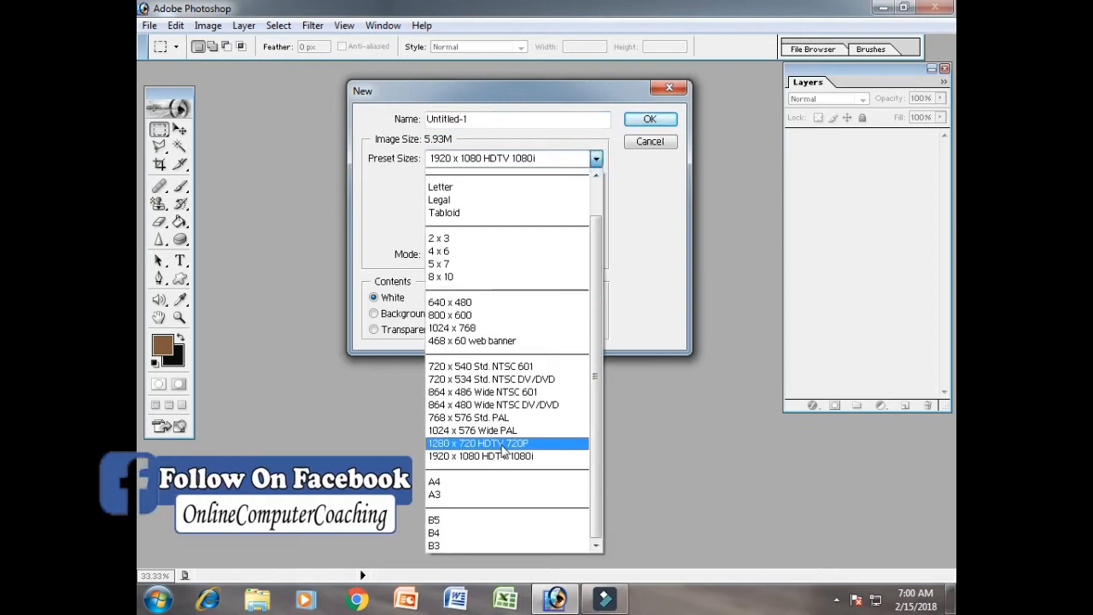
pyautogui.click(506, 456)
pyautogui.click(650, 119)
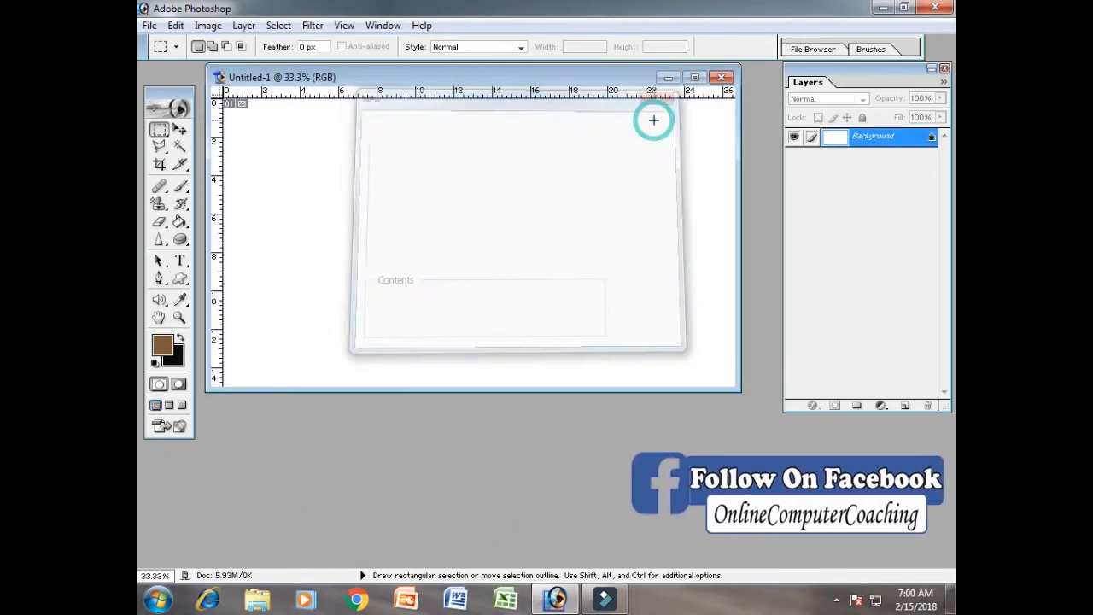
# Step: Open the horse picture 08.jpg from the Animal Wallpapers folder and move its window below the blank document
pyautogui.doubleClick(682, 446)
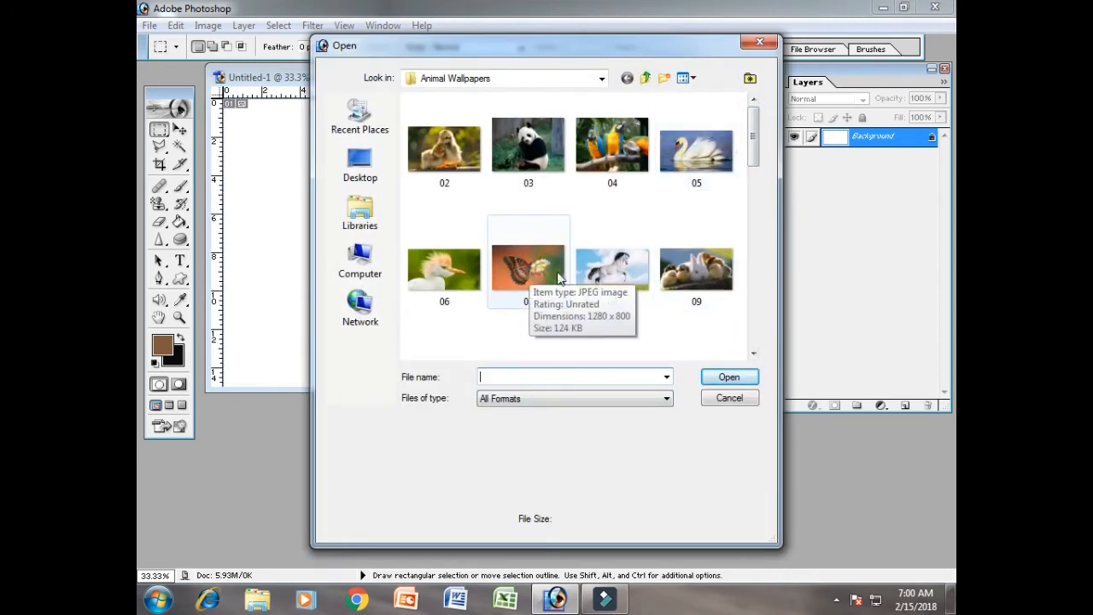
pyautogui.click(653, 271)
pyautogui.click(732, 379)
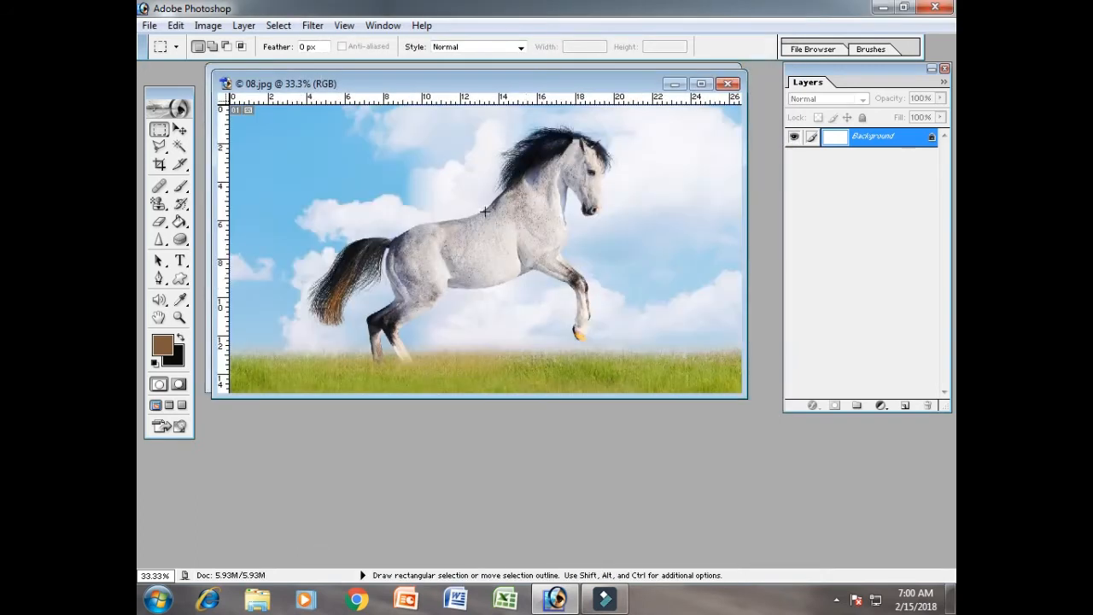
pyautogui.moveTo(450, 84); pyautogui.dragTo(531, 366)
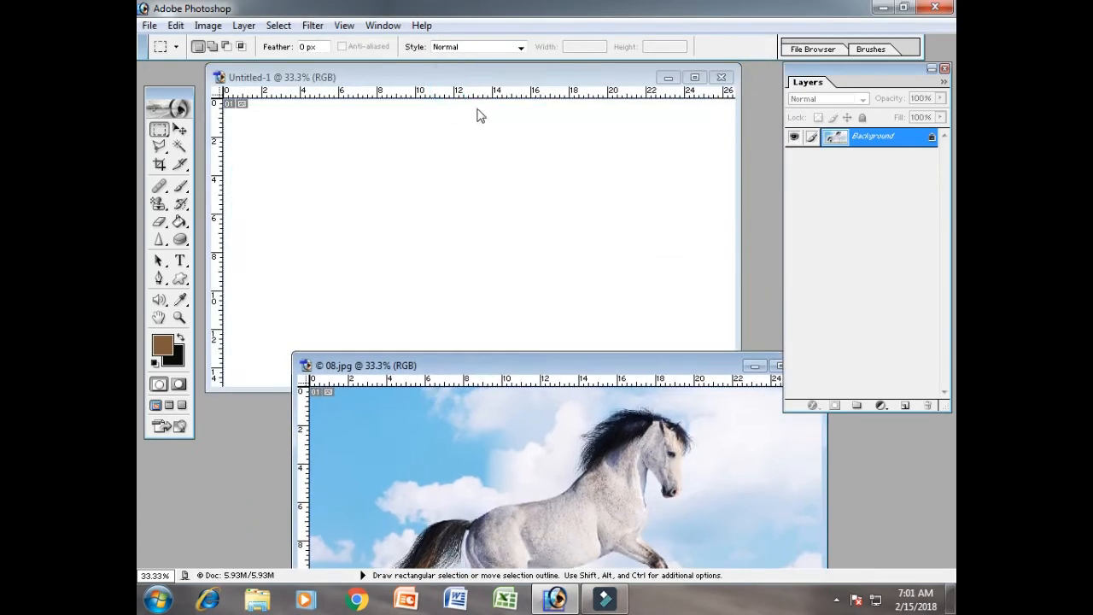
# Step: Paint the custom bird pattern over the whole blank Untitled-1 canvas with the Pattern Stamp Tool
pyautogui.click(493, 76)
pyautogui.moveTo(159, 205); pyautogui.dragTo(205, 216)
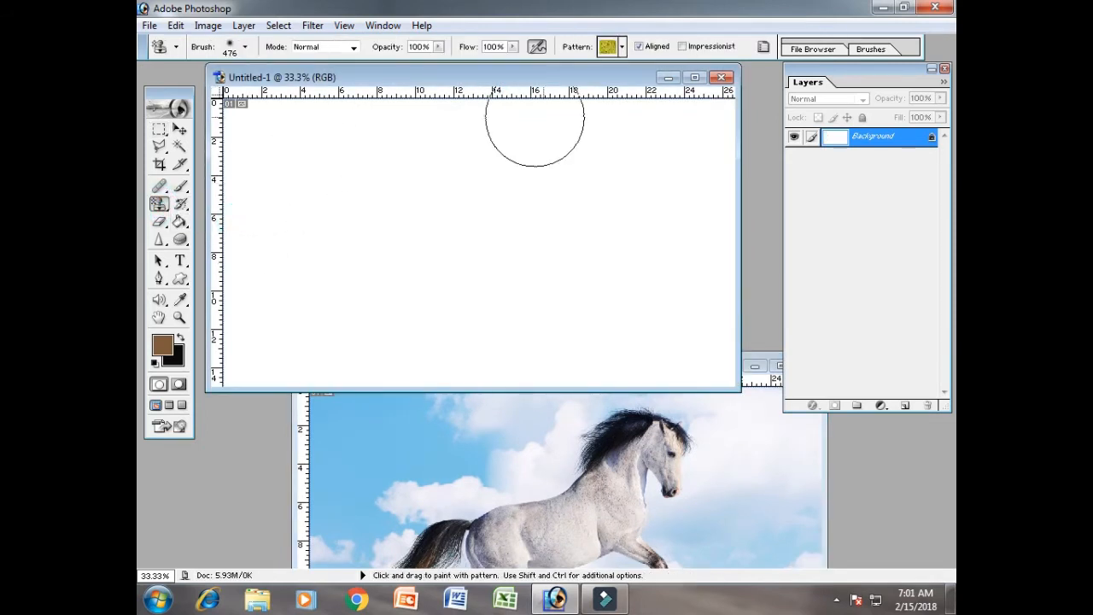
pyautogui.click(622, 47)
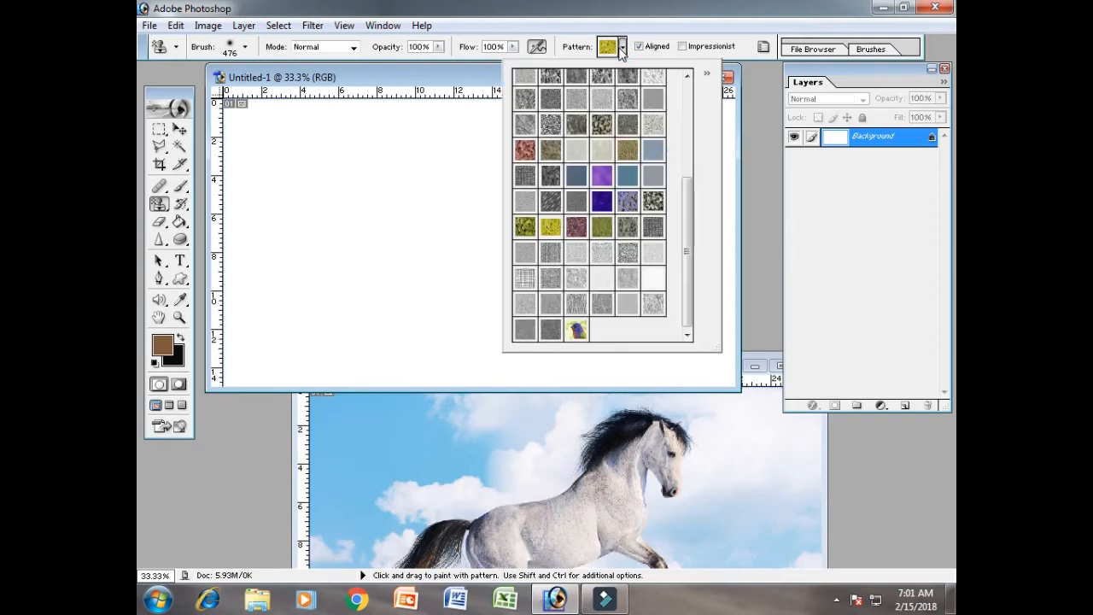
pyautogui.doubleClick(576, 330)
pyautogui.moveTo(307, 163)
pyautogui.mouseDown()
pyautogui.moveTo(317, 151)
pyautogui.moveTo(237, 137)
pyautogui.moveTo(256, 342)
pyautogui.moveTo(482, 350)
pyautogui.moveTo(690, 337)
pyautogui.moveTo(708, 274)
pyautogui.moveTo(513, 269)
pyautogui.moveTo(316, 286)
pyautogui.moveTo(353, 183)
pyautogui.moveTo(560, 215)
pyautogui.moveTo(691, 187)
pyautogui.moveTo(690, 132)
pyautogui.moveTo(464, 117)
pyautogui.moveTo(350, 124)
pyautogui.moveTo(256, 201)
pyautogui.moveTo(397, 350)
pyautogui.moveTo(681, 341)
pyautogui.mouseUp()
# Step: Maximize the horse picture 08.jpg and paint the bird pattern over its left part, up to the horse's neck
pyautogui.click(543, 435)
pyautogui.doubleClick(546, 361)
pyautogui.moveTo(542, 353)
pyautogui.mouseDown()
pyautogui.moveTo(537, 184)
pyautogui.moveTo(320, 187)
pyautogui.moveTo(330, 265)
pyautogui.moveTo(456, 267)
pyautogui.moveTo(500, 285)
pyautogui.moveTo(299, 363)
pyautogui.moveTo(304, 445)
pyautogui.moveTo(566, 418)
pyautogui.moveTo(315, 263)
pyautogui.moveTo(316, 398)
pyautogui.moveTo(327, 425)
pyautogui.moveTo(489, 418)
pyautogui.moveTo(502, 382)
pyautogui.moveTo(377, 355)
pyautogui.moveTo(359, 336)
pyautogui.moveTo(491, 265)
pyautogui.mouseUp()
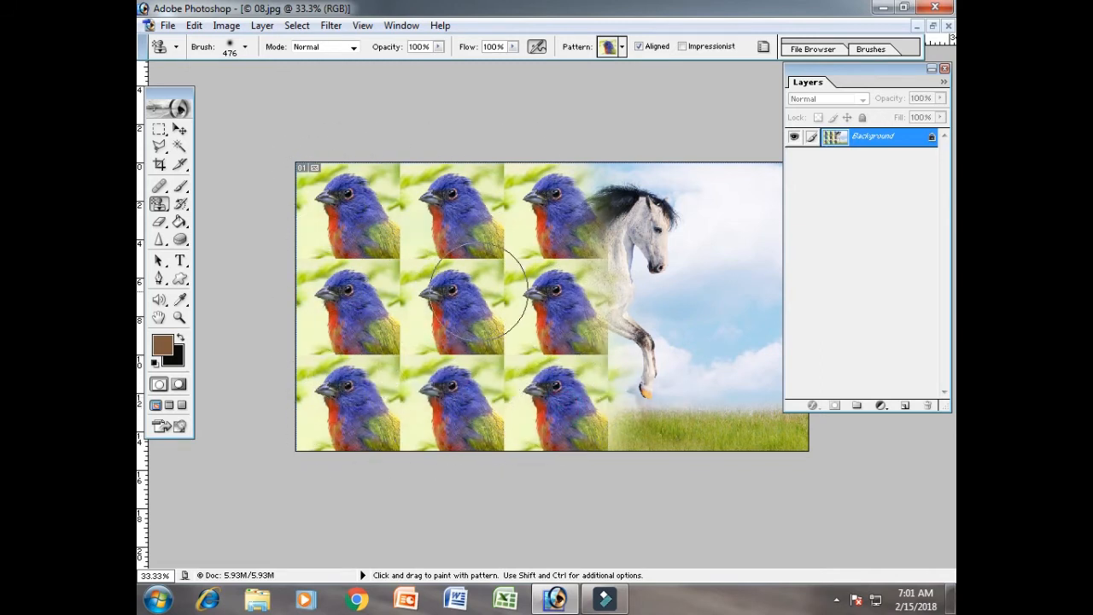
# Step: Close the painted 08.jpg and Untitled-1 documents without saving either one
pyautogui.click(331, 25)
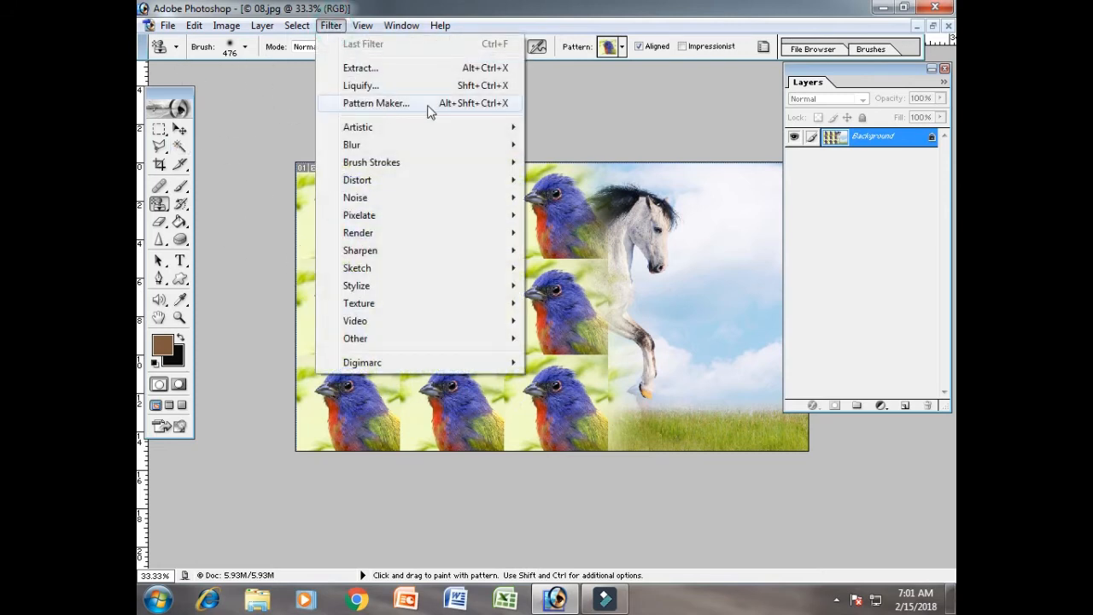
pyautogui.click(948, 26)
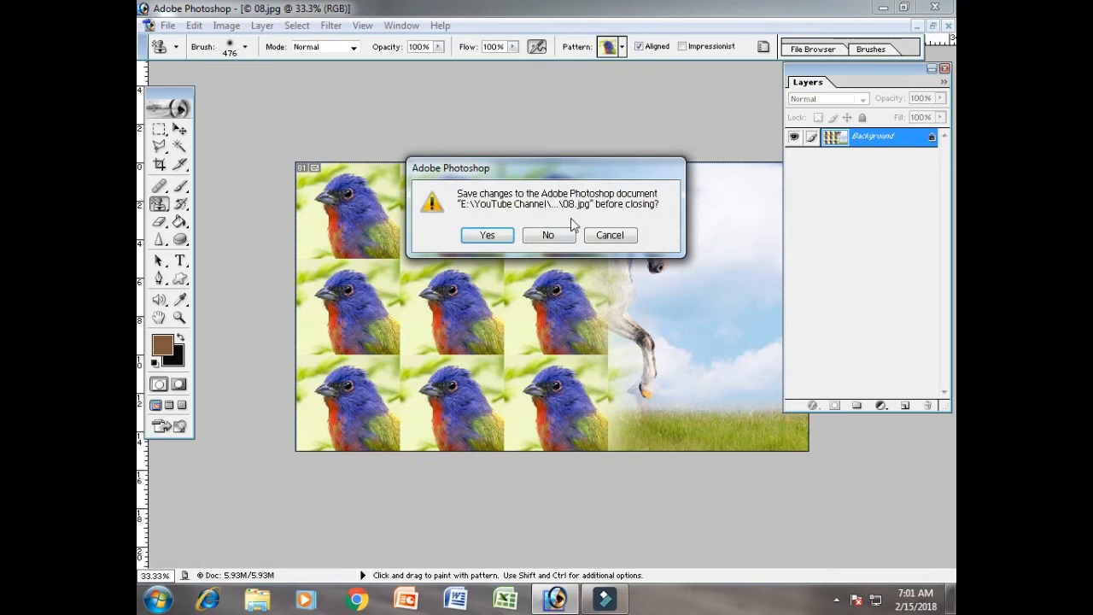
pyautogui.click(547, 236)
pyautogui.click(948, 27)
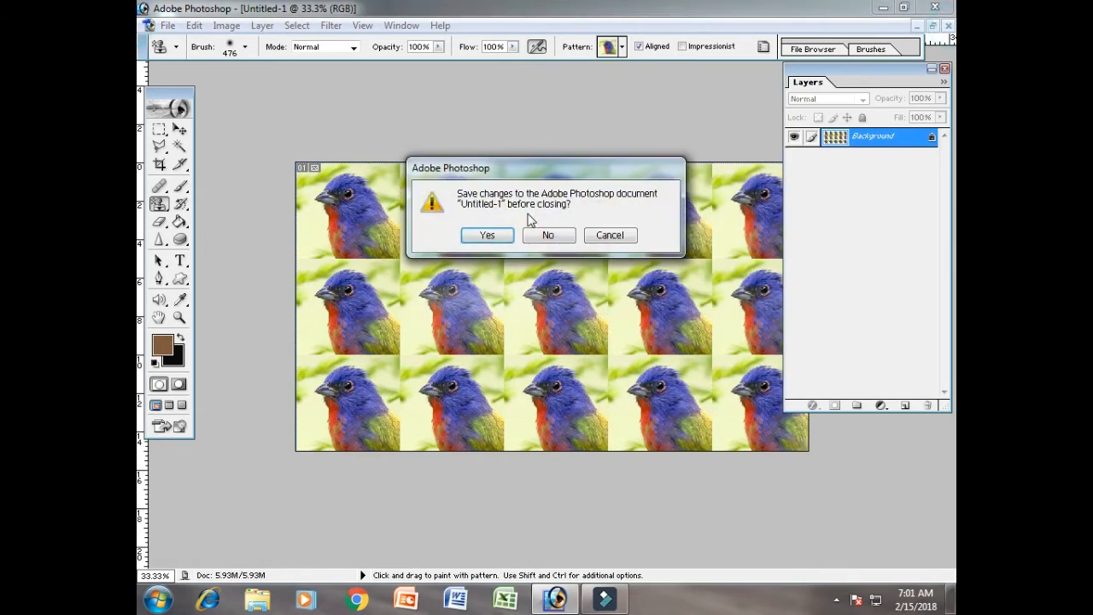
pyautogui.click(551, 238)
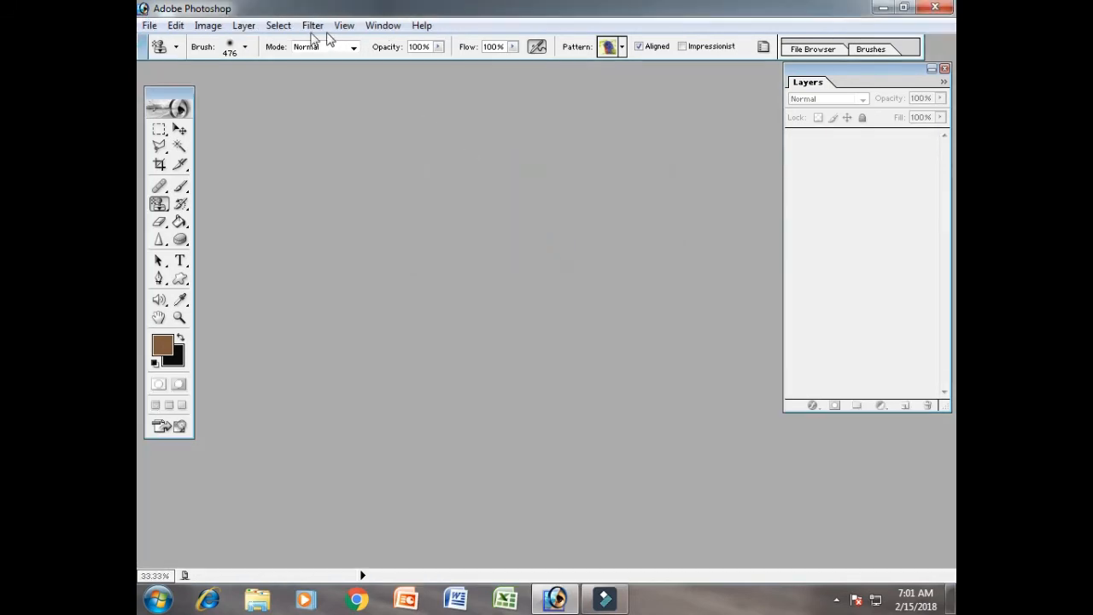
# Step: Open the butterfly picture 13.jpeg from the Animal Wallpapers folder and start the Pattern Maker filter on it
pyautogui.doubleClick(476, 214)
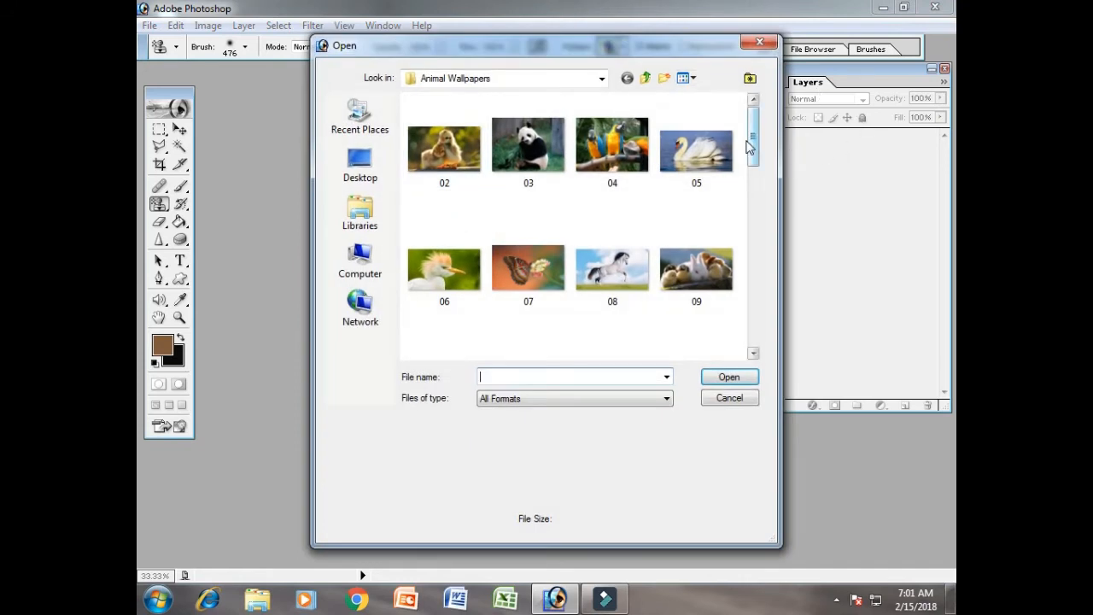
pyautogui.moveTo(756, 147); pyautogui.dragTo(759, 201)
pyautogui.click(694, 157)
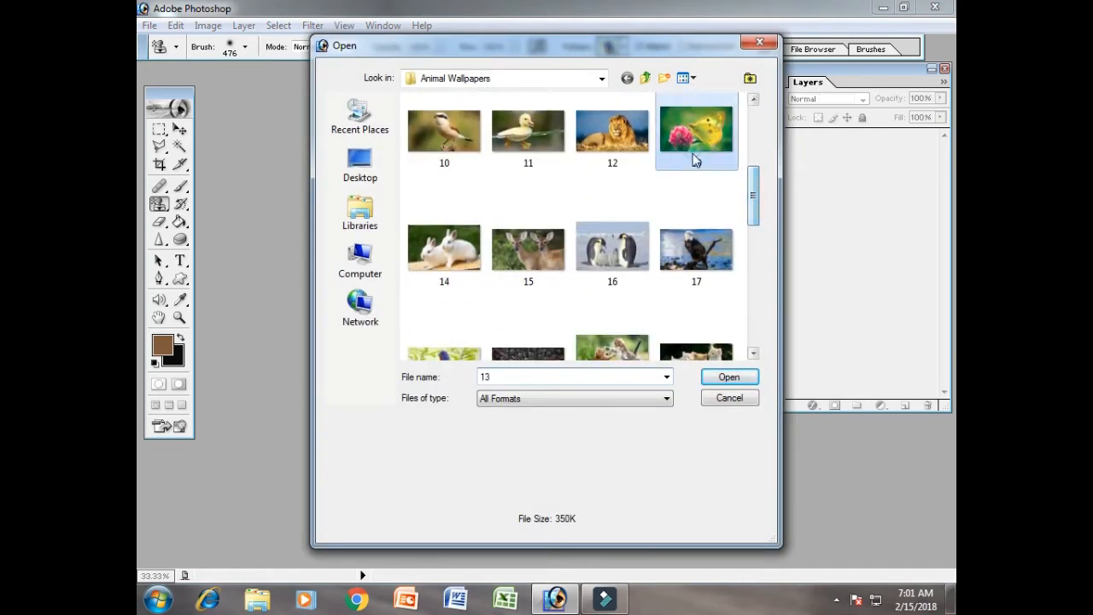
pyautogui.click(726, 377)
pyautogui.moveTo(370, 75); pyautogui.dragTo(440, 118)
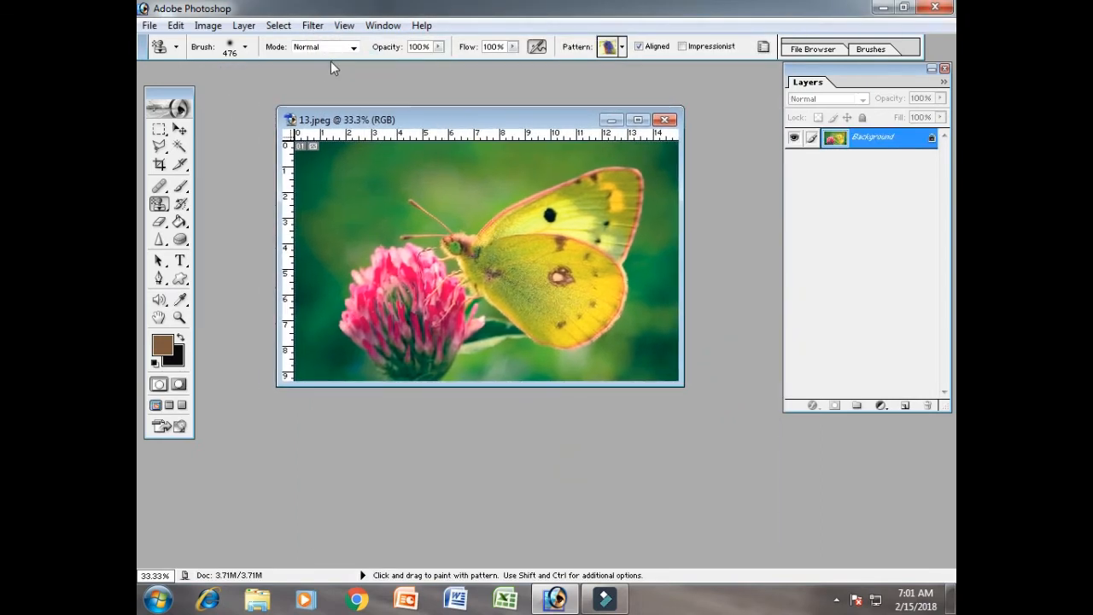
pyautogui.click(312, 24)
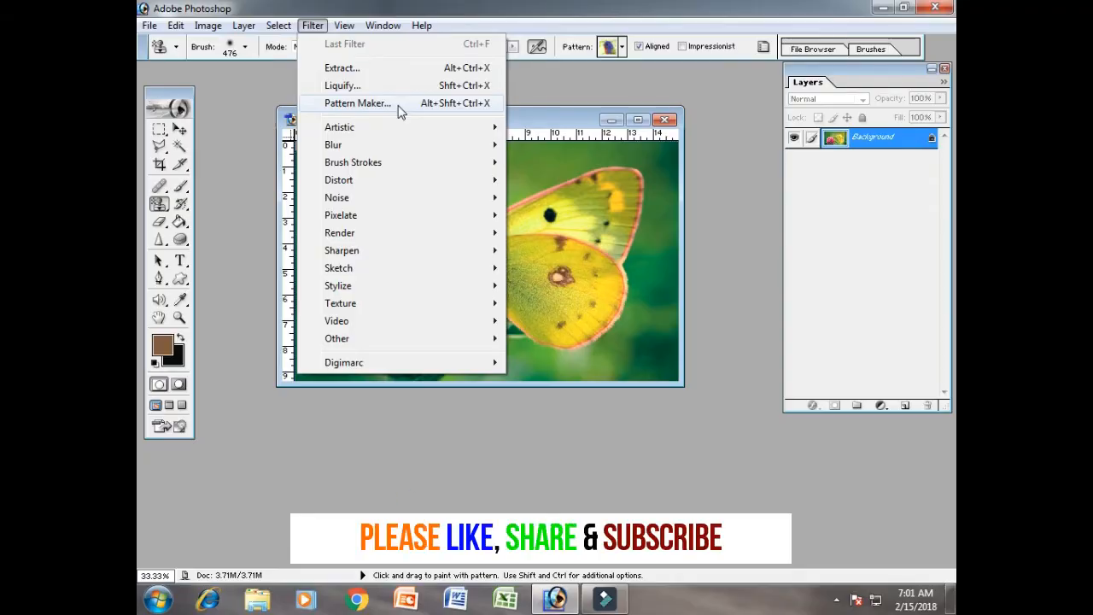
pyautogui.click(397, 108)
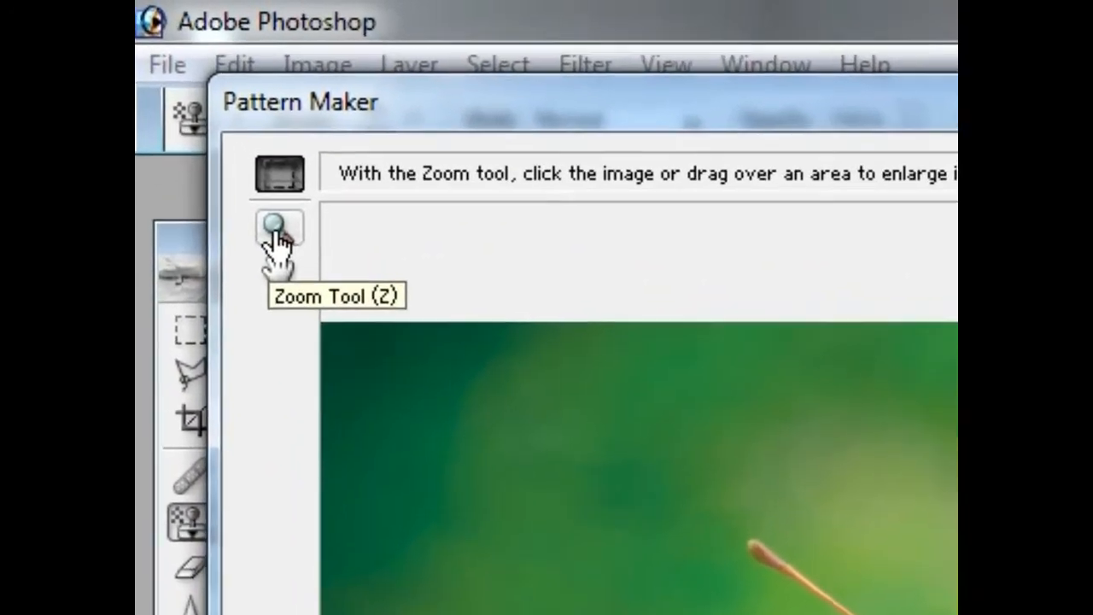
# Step: Examine the butterfly and flower in Pattern Maker at 100%, 50% and 33% zoom, and return to 50%
pyautogui.click(261, 205)
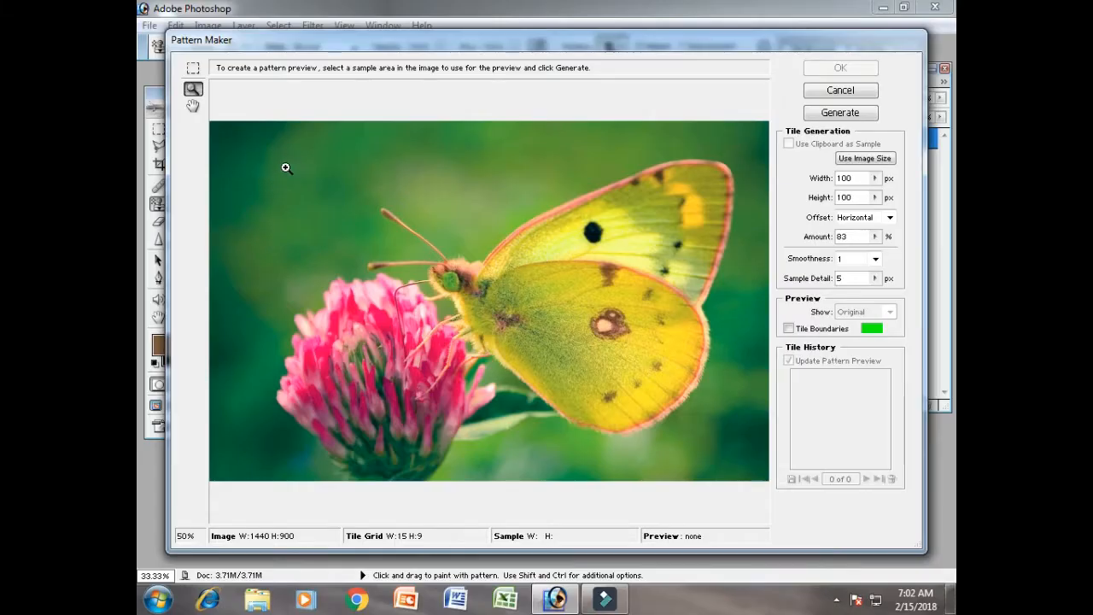
pyautogui.click(286, 167)
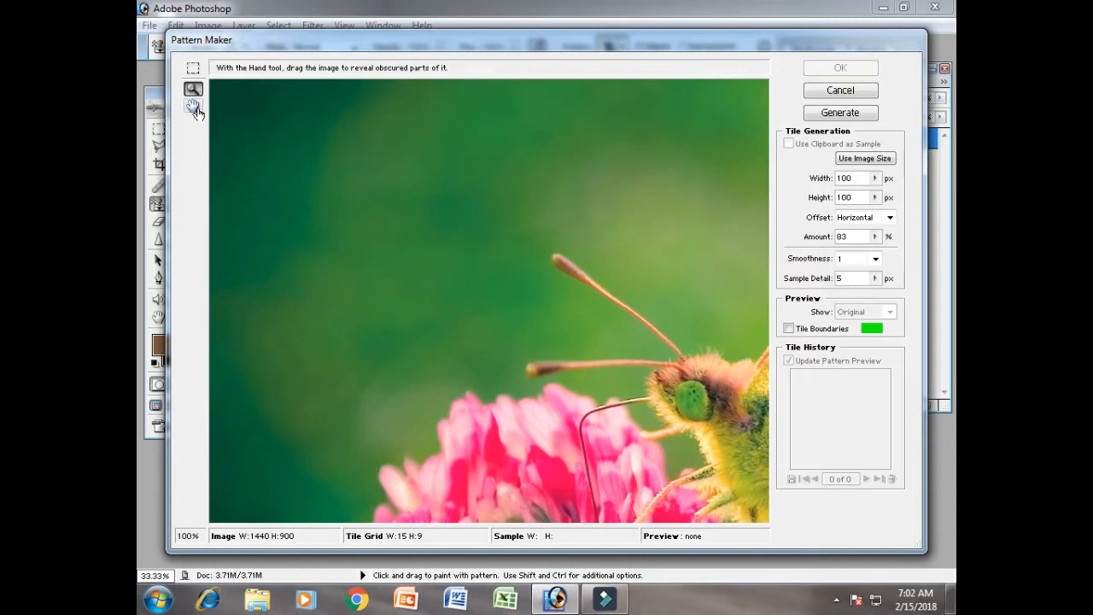
pyautogui.click(193, 105)
pyautogui.moveTo(527, 390); pyautogui.dragTo(406, 151)
pyautogui.moveTo(481, 353); pyautogui.dragTo(294, 315)
pyautogui.moveTo(561, 211); pyautogui.dragTo(525, 254)
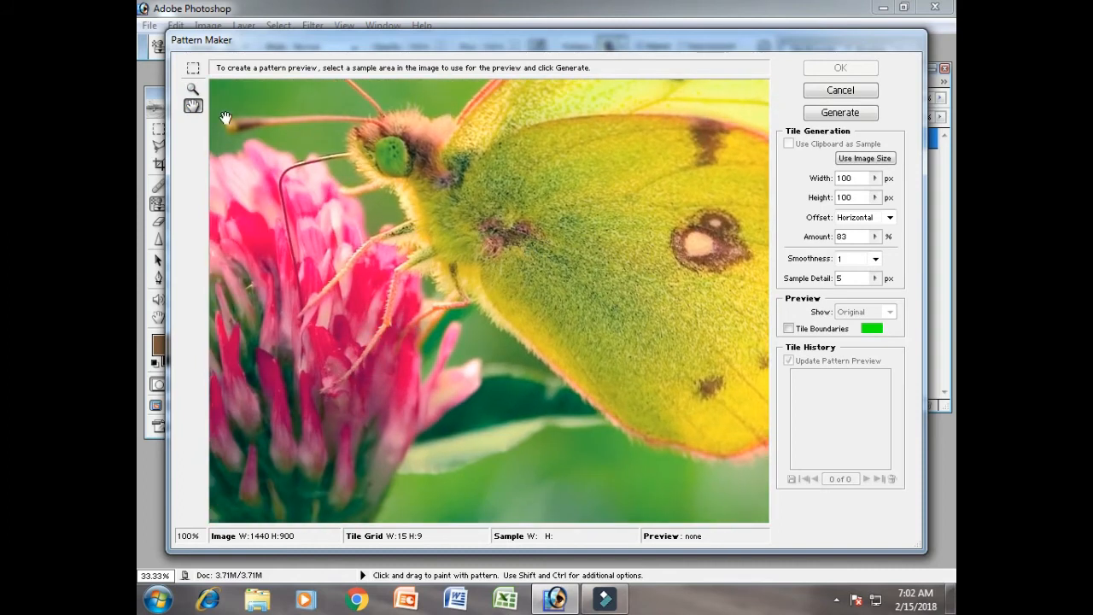
pyautogui.click(193, 88)
pyautogui.keyDown('alt'); pyautogui.click(459, 219); pyautogui.keyUp('alt')
pyautogui.keyDown('alt'); pyautogui.click(458, 219); pyautogui.keyUp('alt')
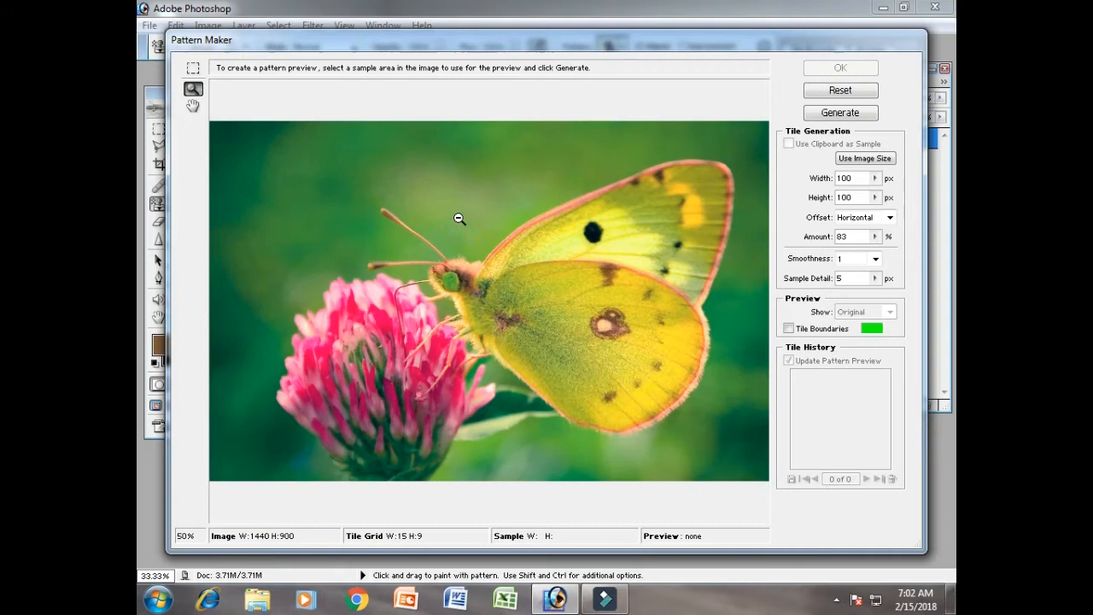
pyautogui.keyDown('alt'); pyautogui.click(458, 219); pyautogui.keyUp('alt')
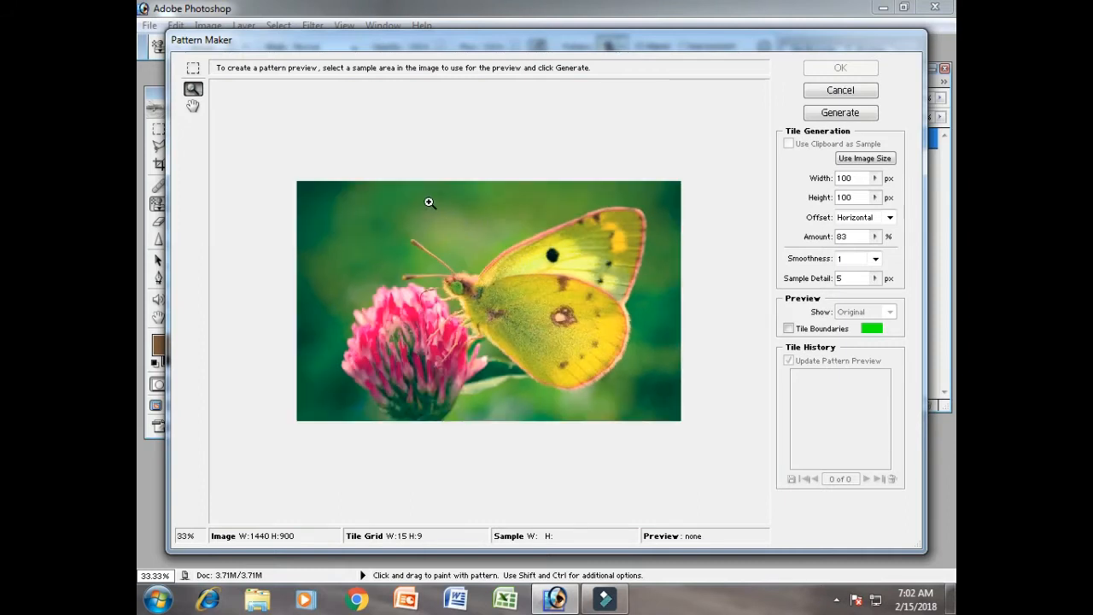
pyautogui.click(429, 203)
# Step: Select a sample area of about 488 by 428 px around the pink flower and generate a pattern from it
pyautogui.click(193, 68)
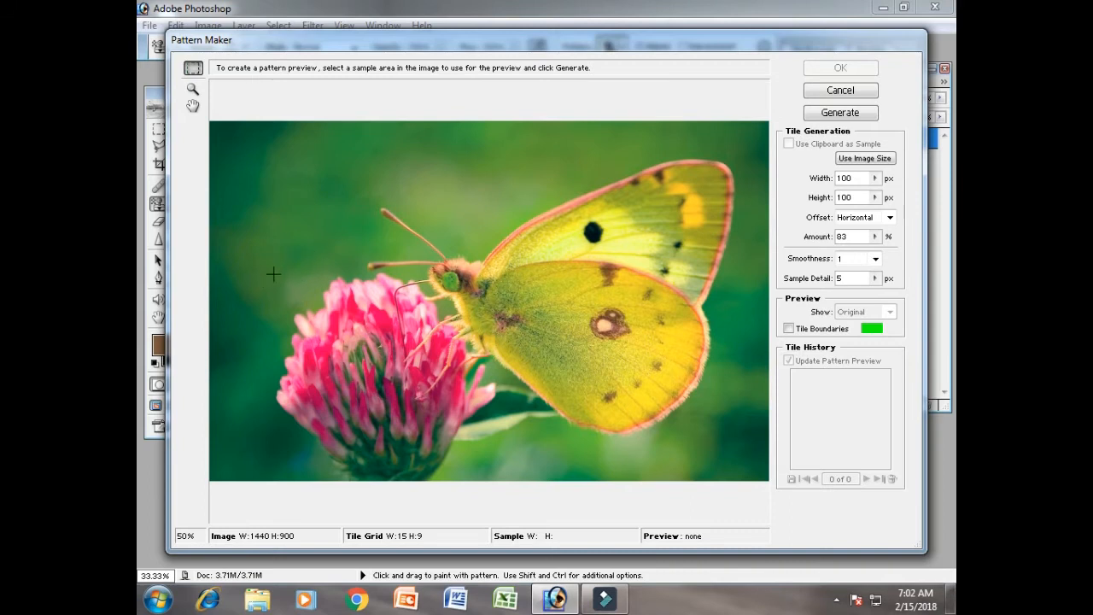
pyautogui.moveTo(273, 273); pyautogui.dragTo(468, 444)
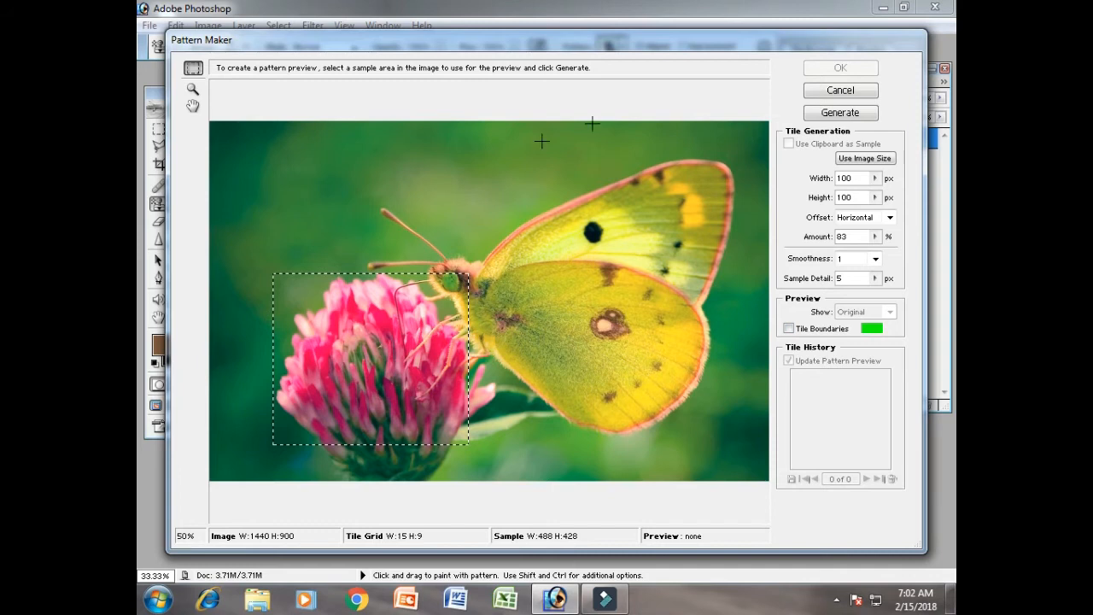
pyautogui.click(839, 114)
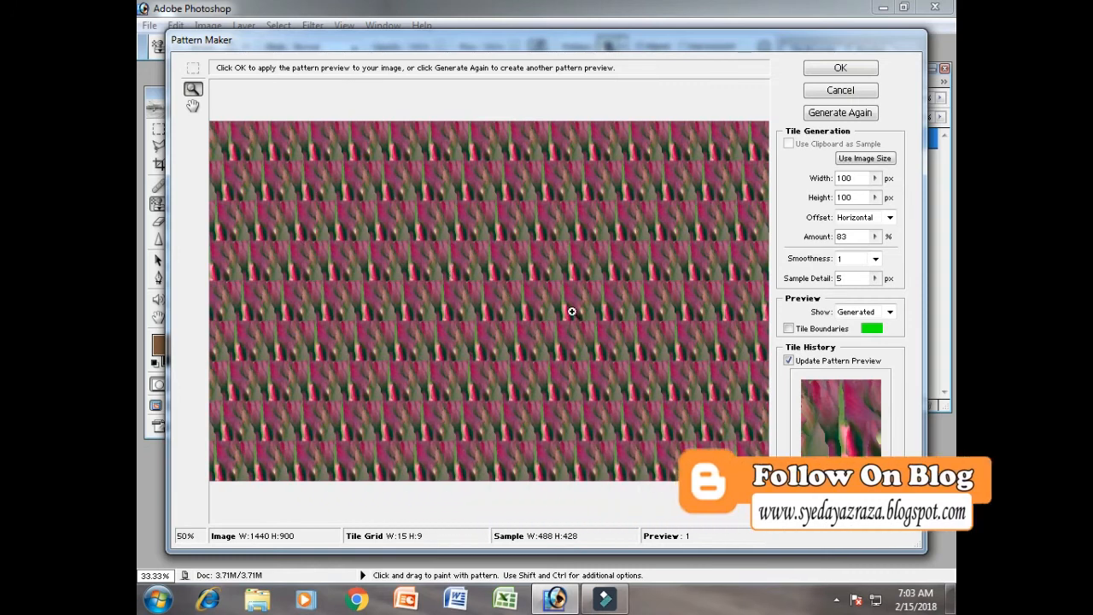
# Step: Generate eleven more pattern variations from the pink flower sample
pyautogui.click(839, 116)
pyautogui.click(839, 116)
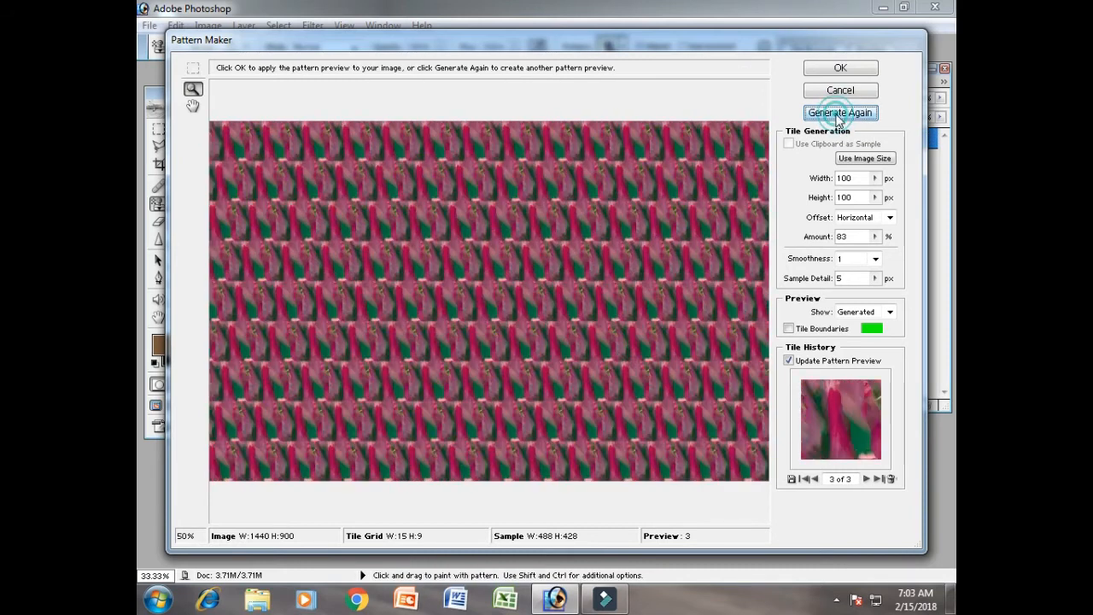
pyautogui.click(840, 116)
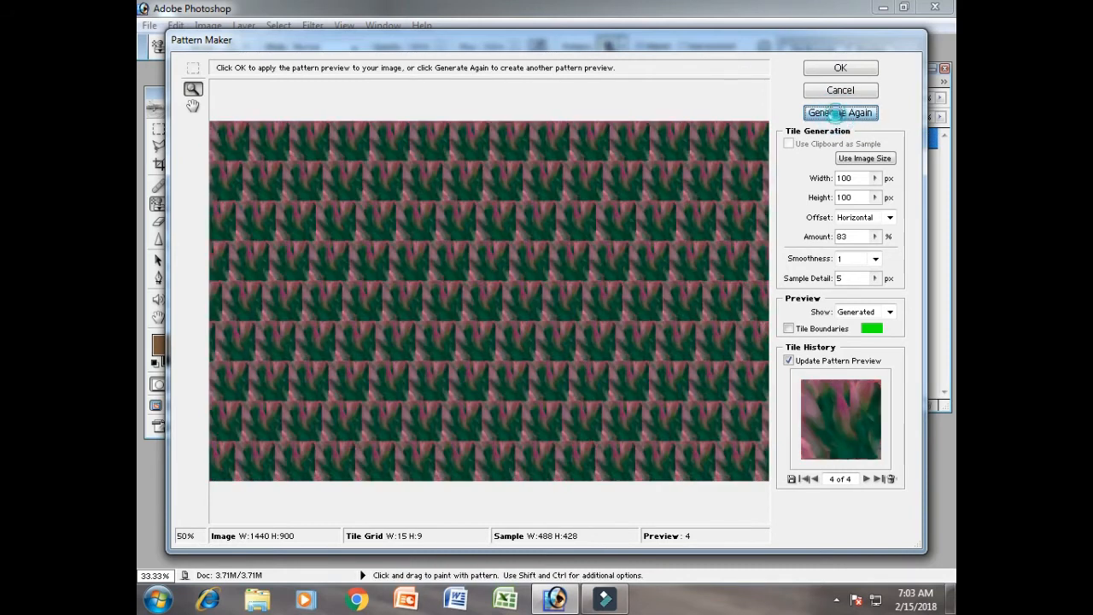
pyautogui.click(839, 116)
pyautogui.click(839, 116)
pyautogui.click(839, 113)
pyautogui.click(839, 114)
pyautogui.click(839, 116)
pyautogui.click(839, 116)
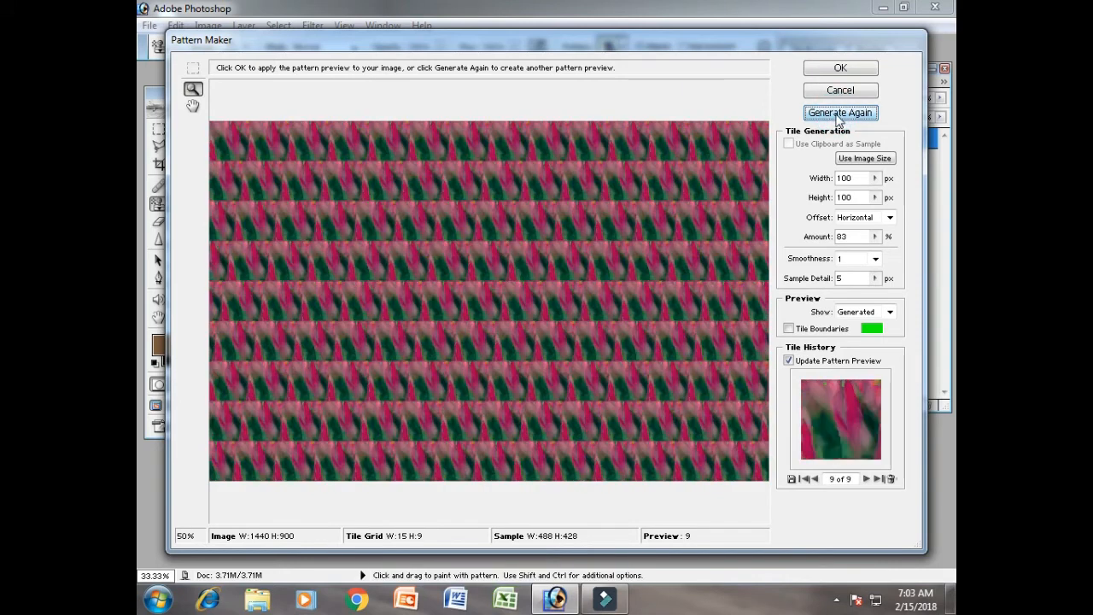
pyautogui.click(838, 116)
pyautogui.click(837, 116)
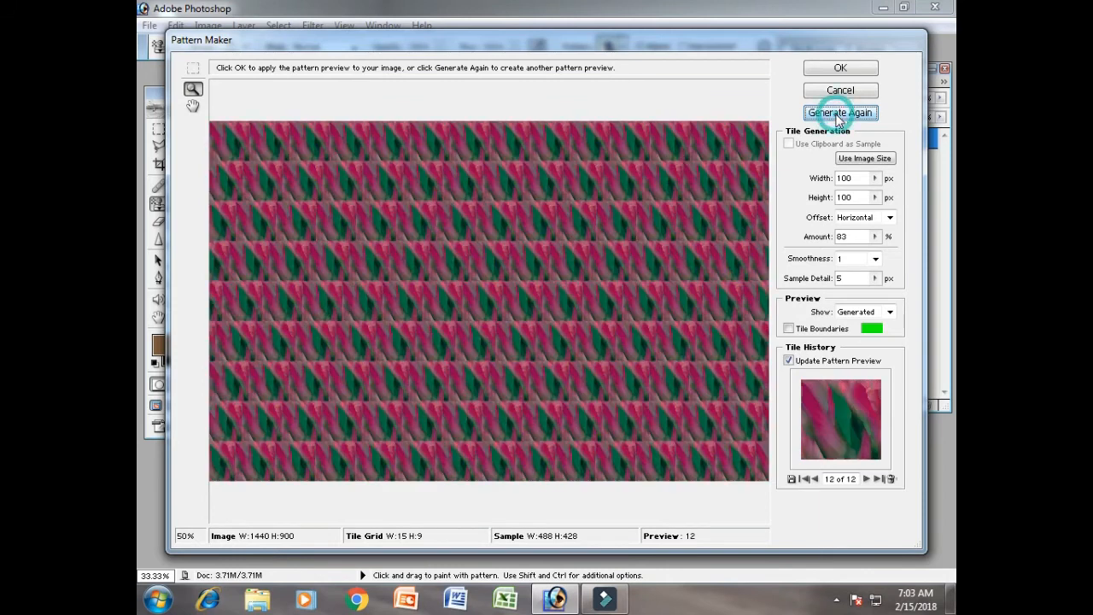
# Step: Step back through the tile history to tile 10 and forward again to tile 12
pyautogui.click(815, 479)
pyautogui.click(815, 479)
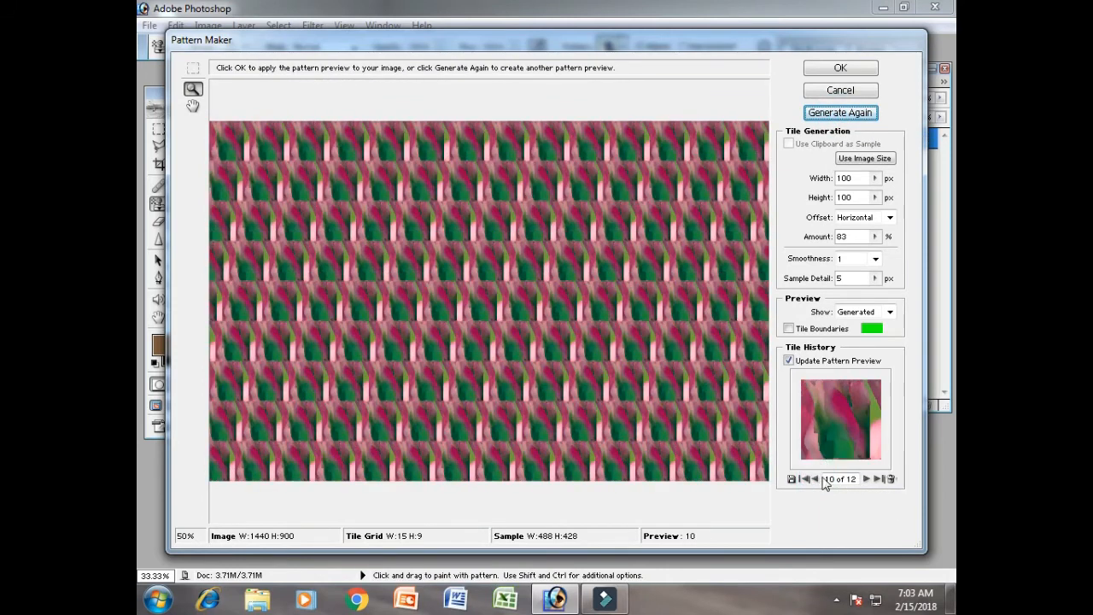
pyautogui.click(865, 480)
pyautogui.click(866, 480)
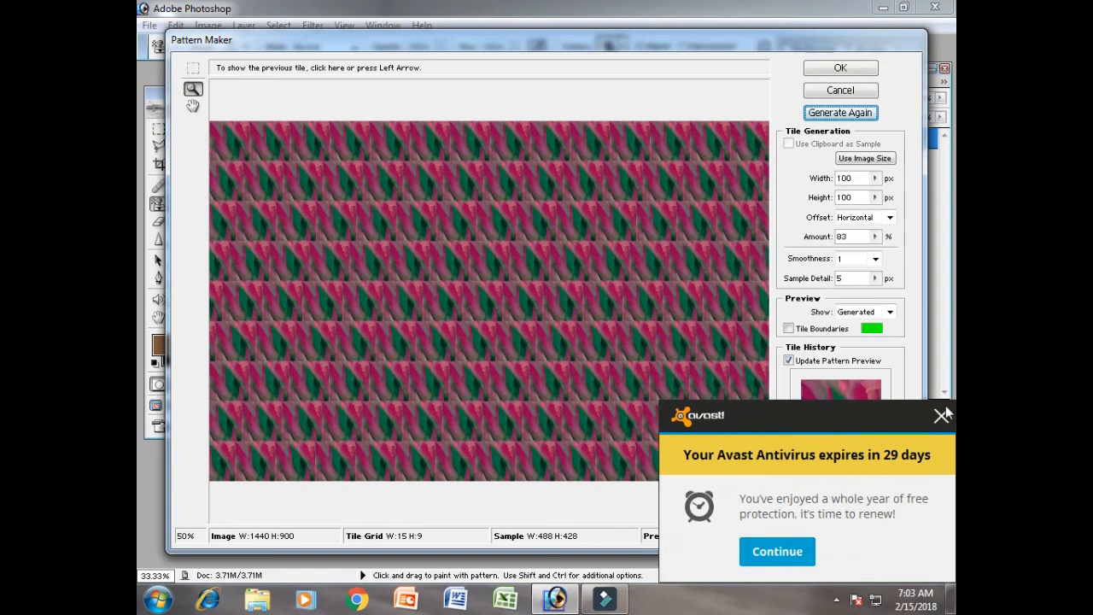
# Step: Dismiss the Avast renewal notice and generate seven additional tiles from the flower sample
pyautogui.click(943, 415)
pyautogui.click(836, 114)
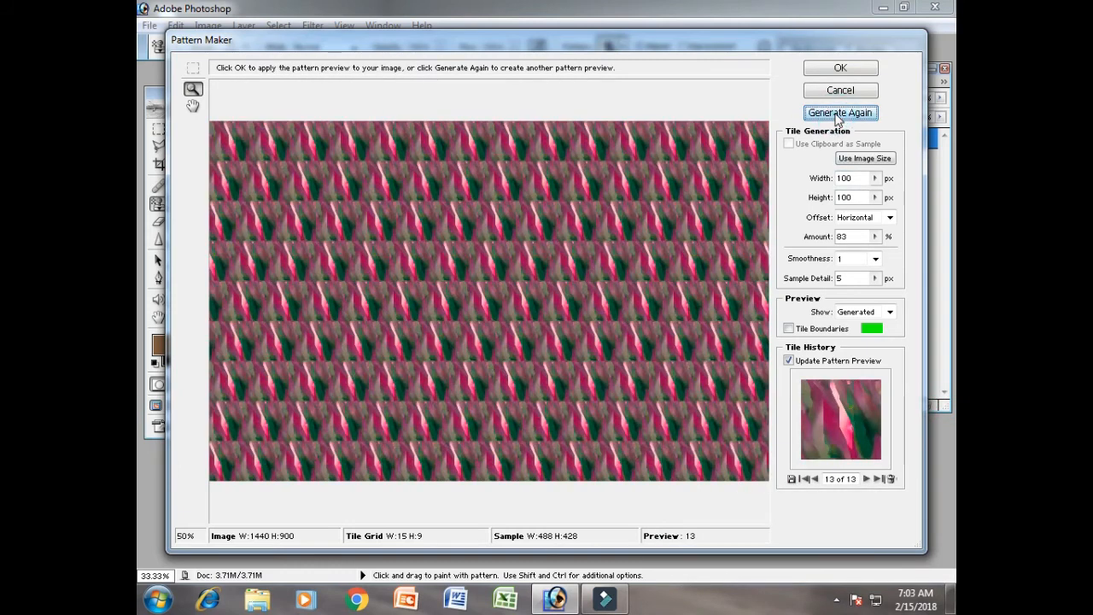
pyautogui.click(837, 115)
pyautogui.click(837, 114)
pyautogui.click(837, 114)
pyautogui.click(837, 114)
pyautogui.click(837, 114)
pyautogui.click(836, 114)
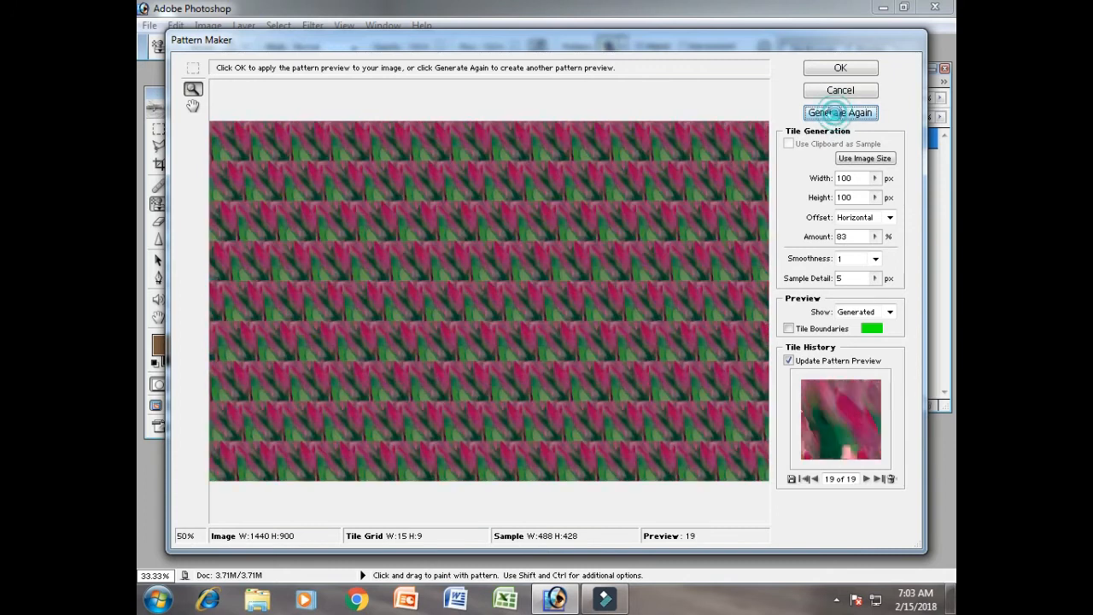
# Step: Apply one more generated flower tile to the image and undo the applied pattern
pyautogui.click(837, 113)
pyautogui.click(572, 326)
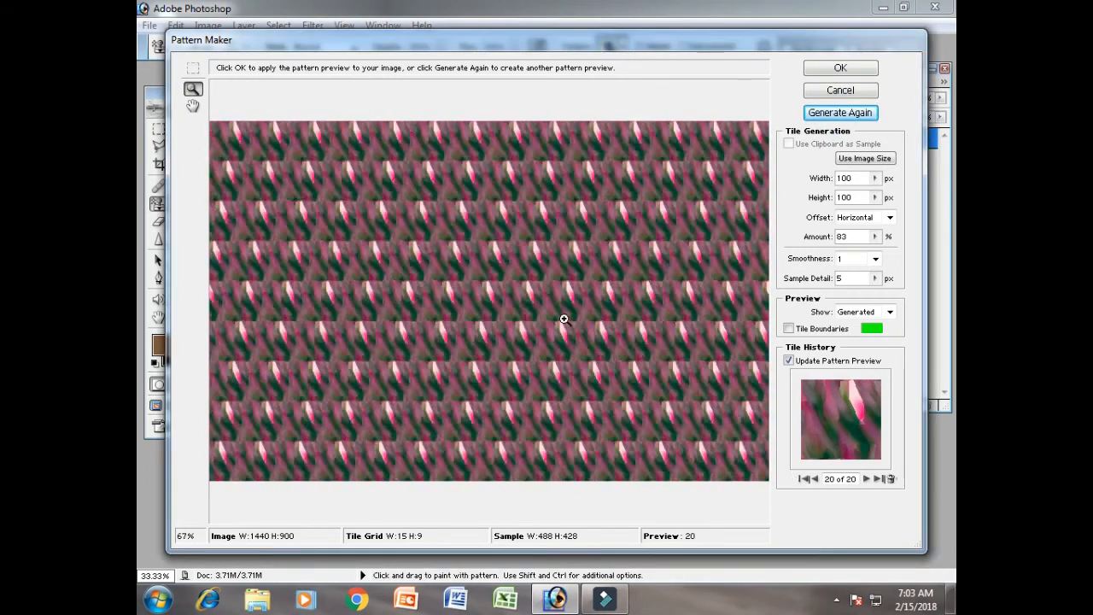
pyautogui.click(563, 318)
pyautogui.click(840, 68)
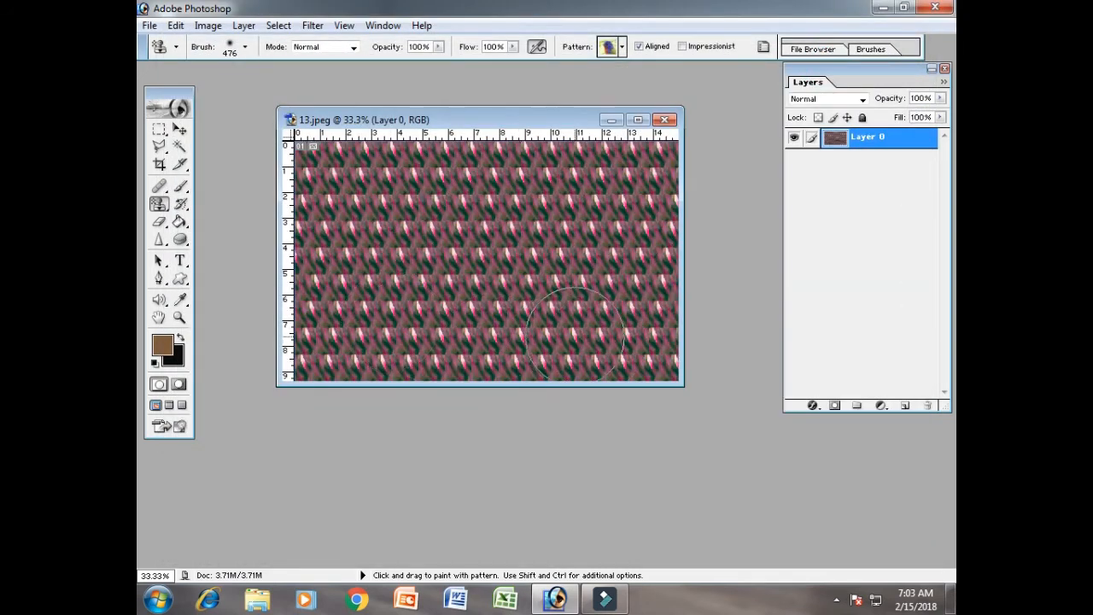
pyautogui.hotkey('ctrl', 'z')
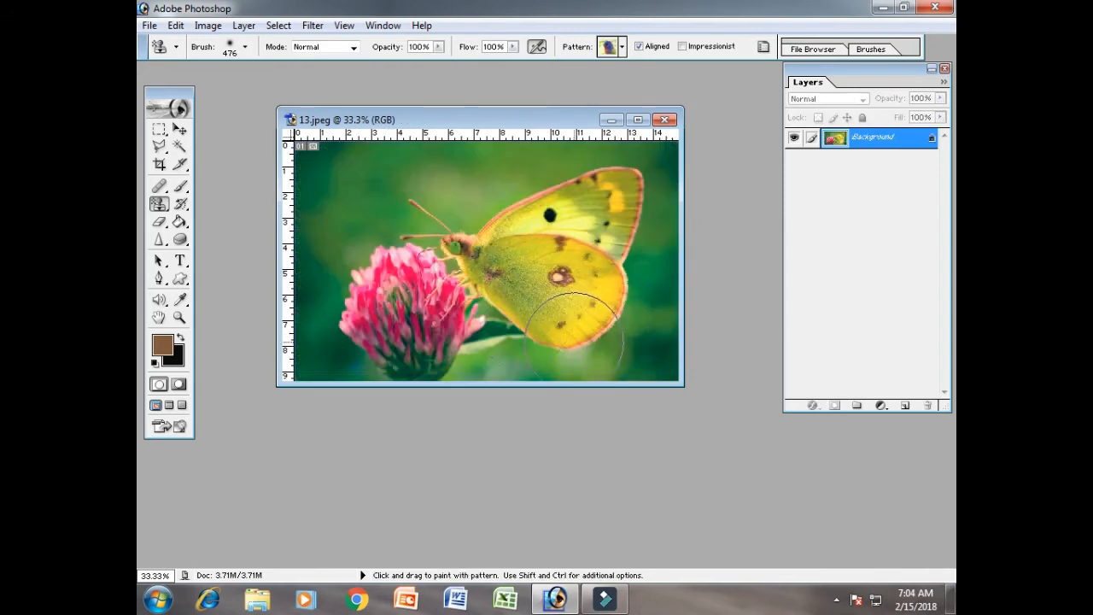
pyautogui.click(313, 25)
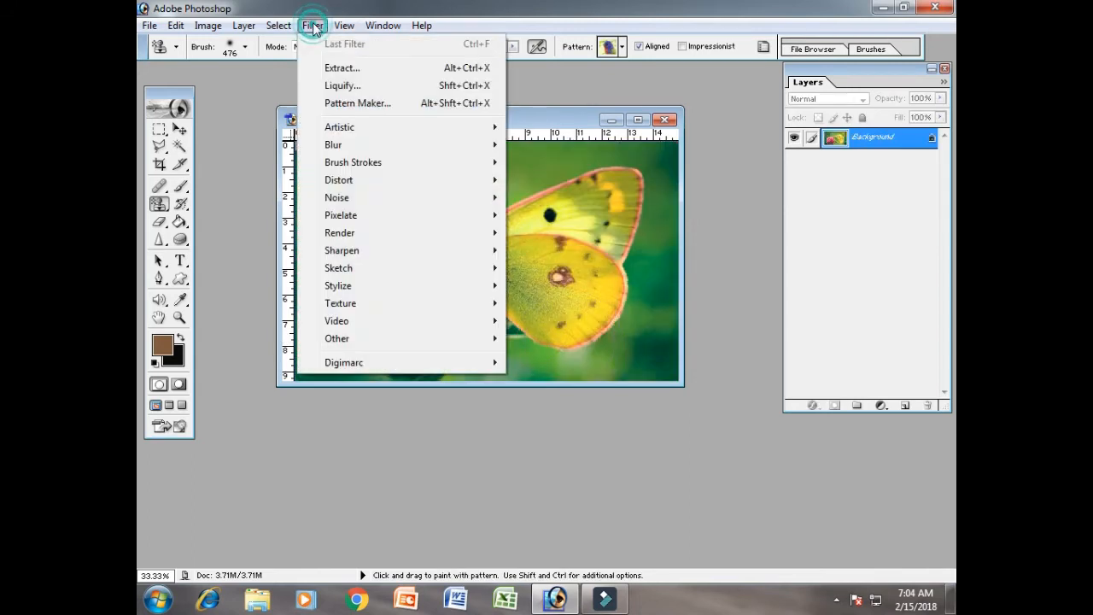
pyautogui.click(372, 104)
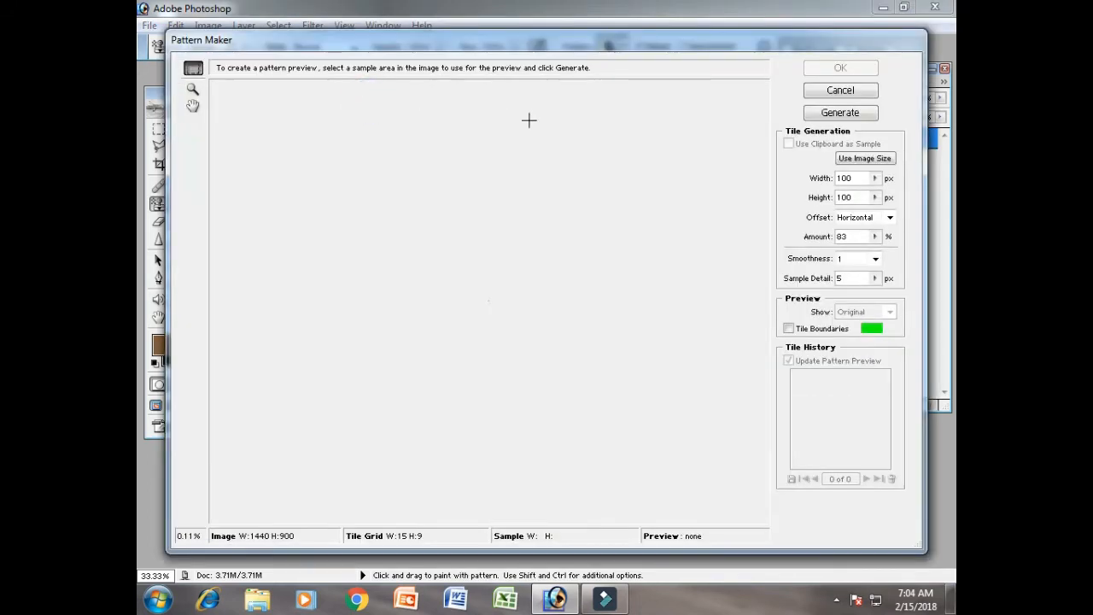
pyautogui.click(839, 90)
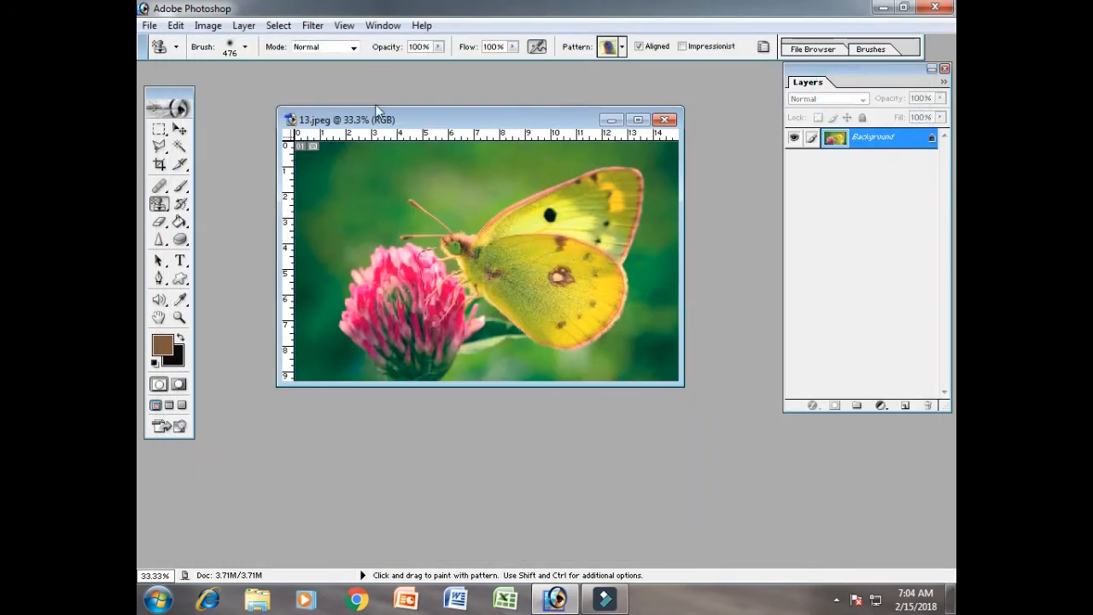
# Step: Start Pattern Maker and select a sample area of about 338 by 344 px on the butterfly's lower wing
pyautogui.click(313, 25)
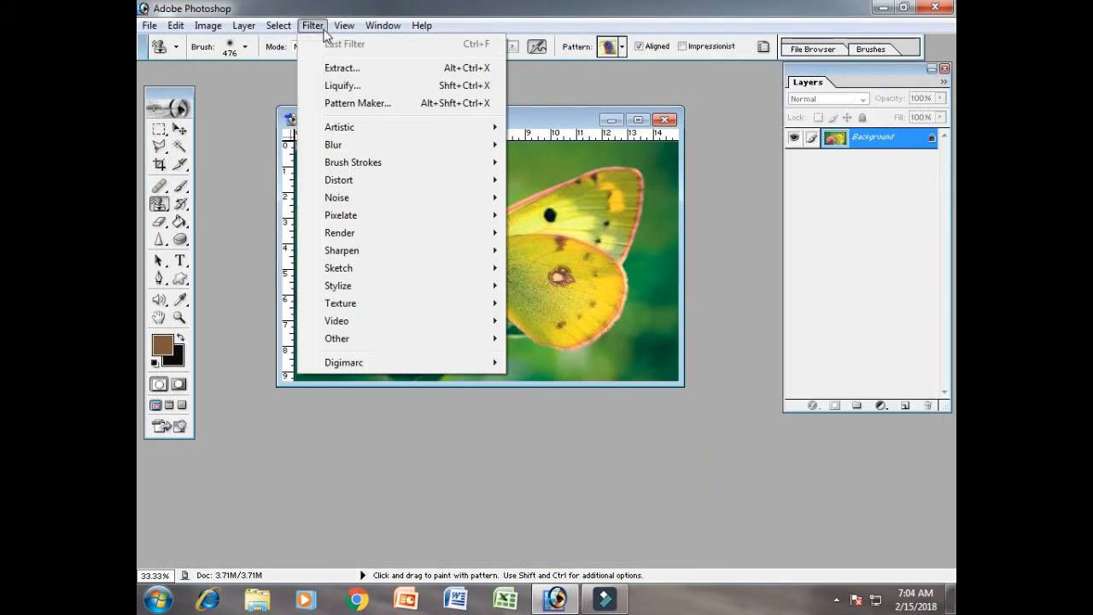
pyautogui.click(340, 103)
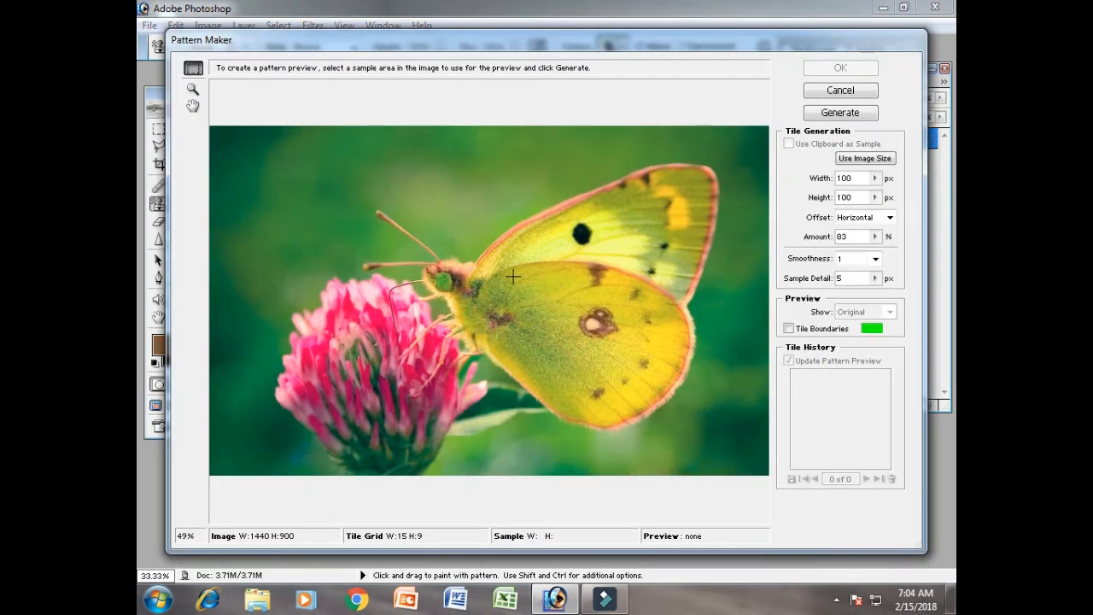
pyautogui.moveTo(637, 386); pyautogui.dragTo(646, 386)
pyautogui.moveTo(527, 256); pyautogui.dragTo(658, 390)
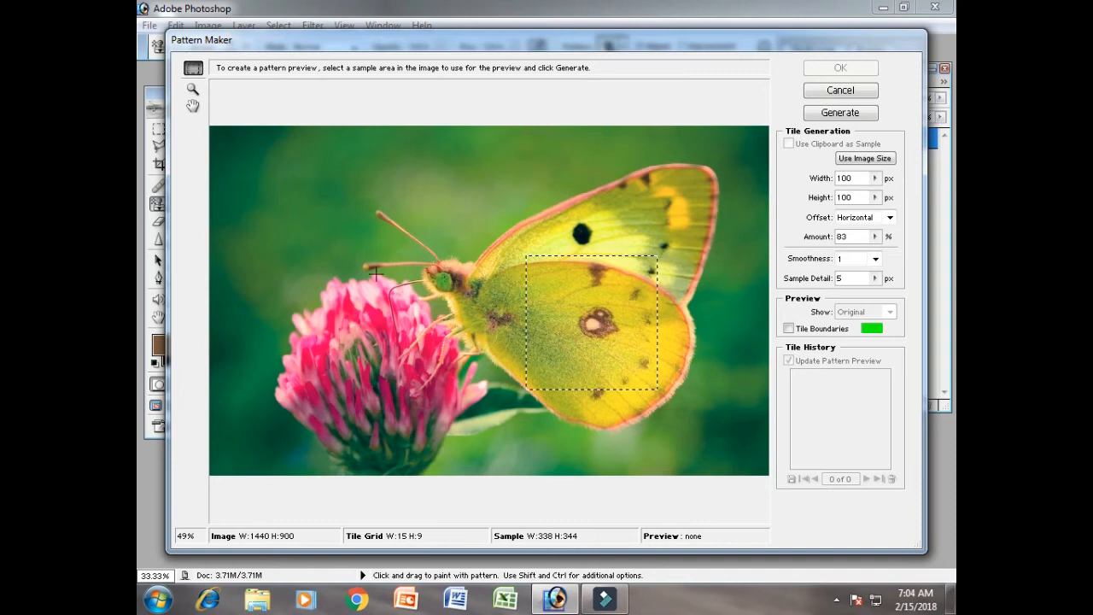
# Step: Set the tile size to 500 by 500 px and the tile offset to Vertical
pyautogui.doubleClick(861, 180)
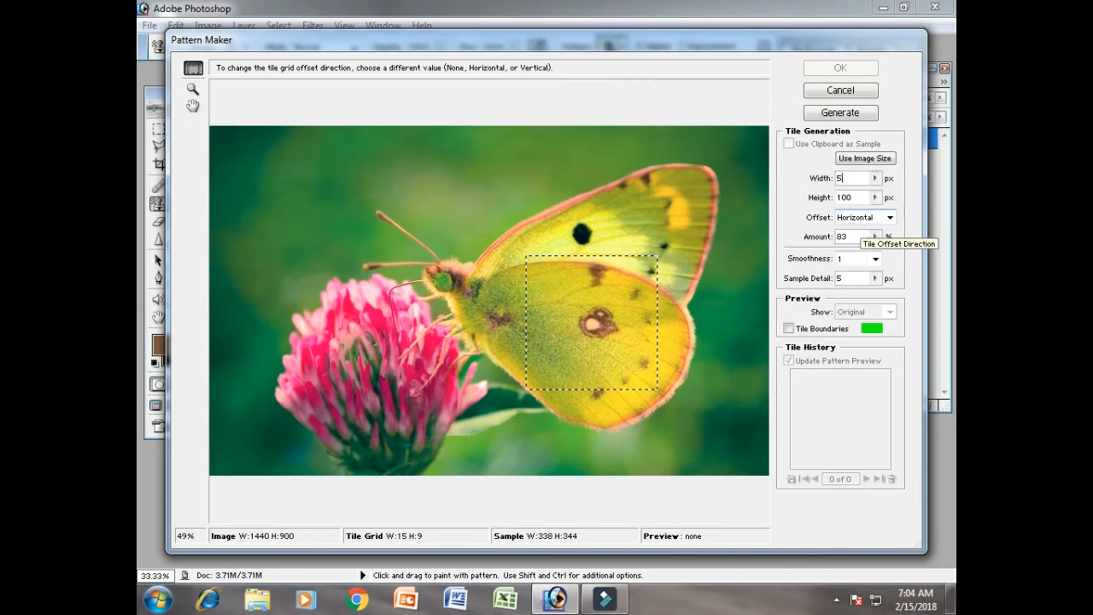
pyautogui.press('Tab')
pyautogui.write('5')
pyautogui.click(889, 217)
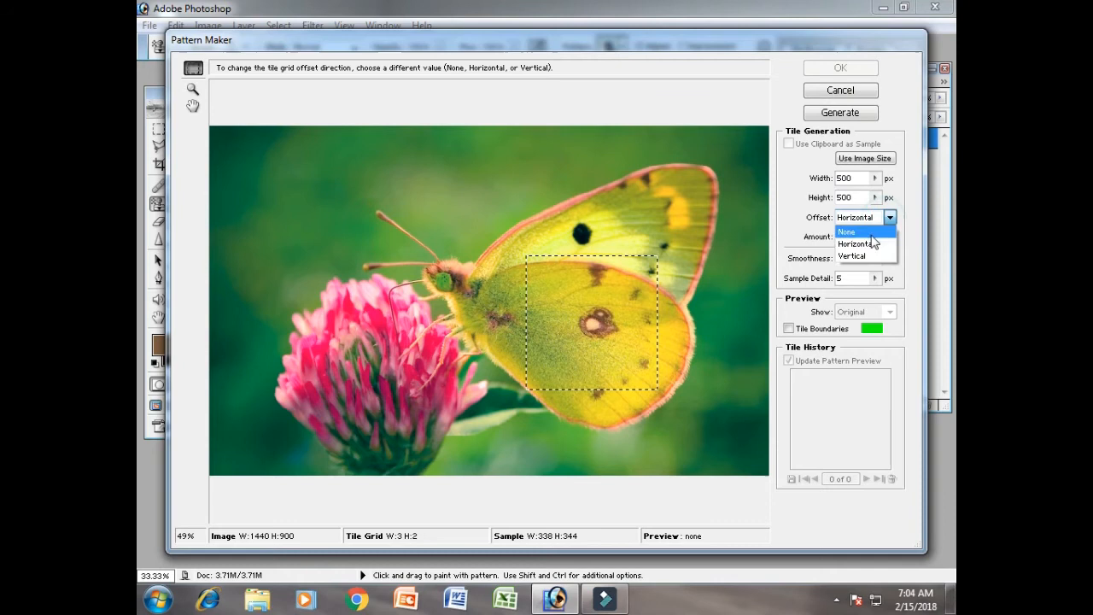
pyautogui.click(854, 256)
# Step: Set the pattern smoothness to 2
pyautogui.click(875, 257)
pyautogui.click(873, 268)
pyautogui.click(875, 259)
pyautogui.click(854, 273)
pyautogui.click(876, 259)
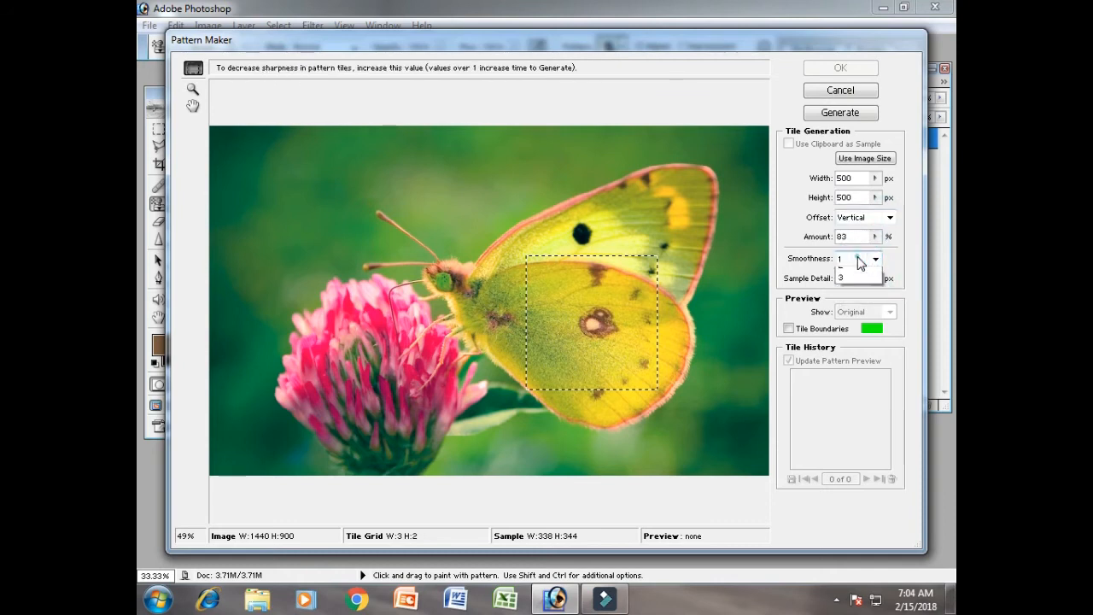
pyautogui.click(856, 287)
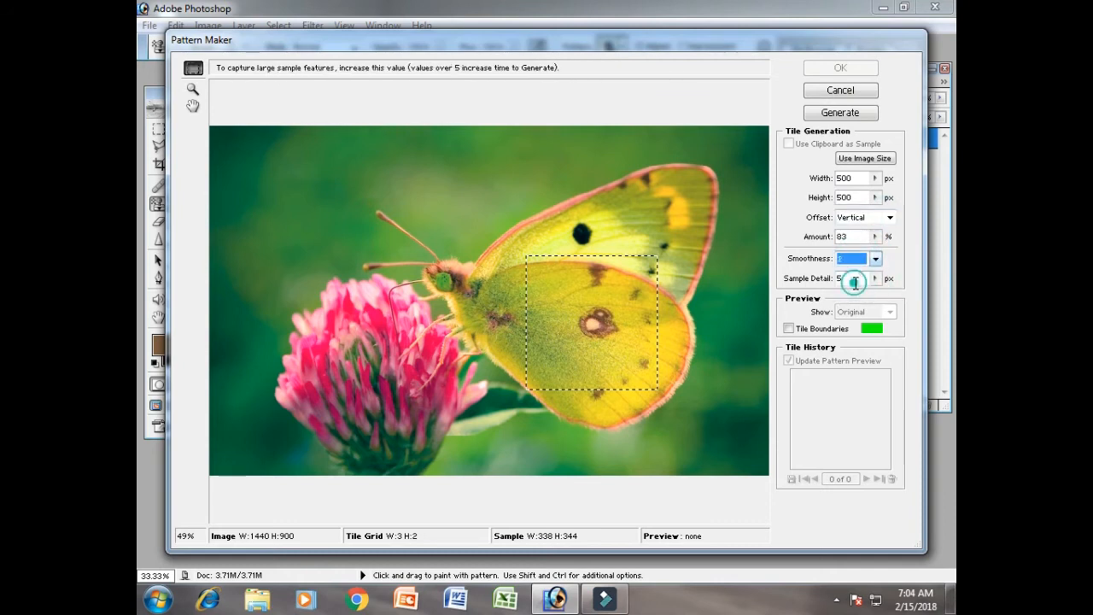
# Step: Generate a pattern from the yellow wing sample and apply it to the image
pyautogui.click(841, 113)
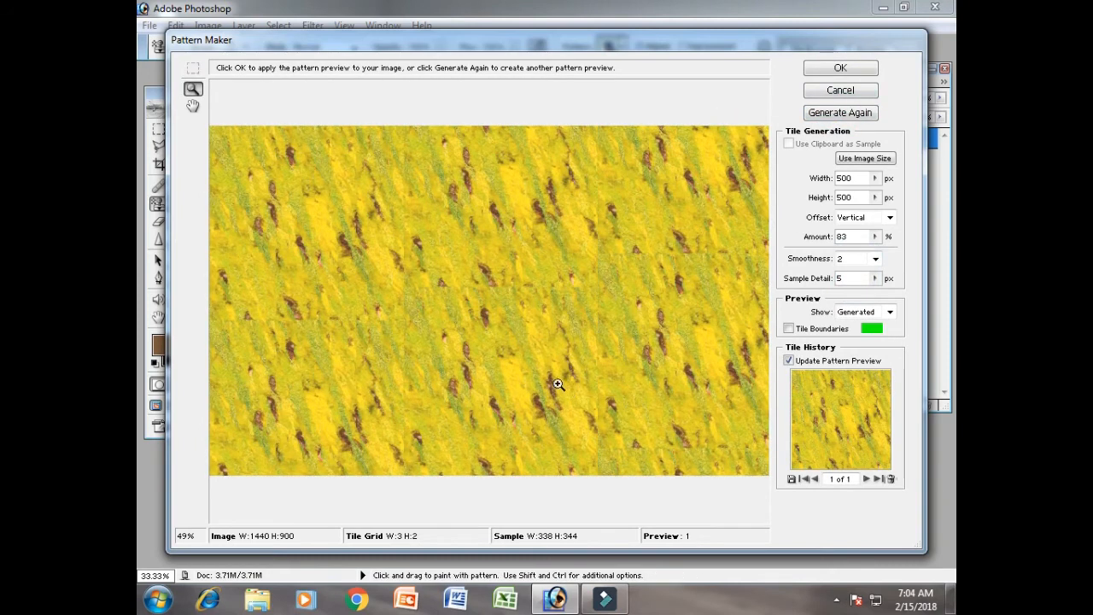
pyautogui.click(839, 69)
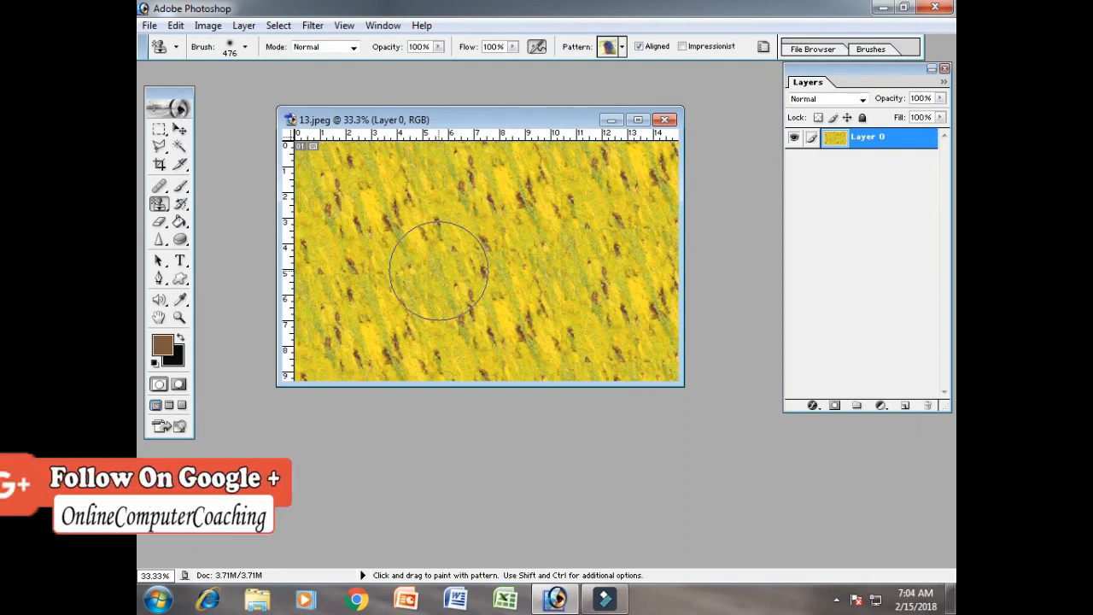
pyautogui.moveTo(431, 121); pyautogui.dragTo(424, 140)
pyautogui.click(314, 24)
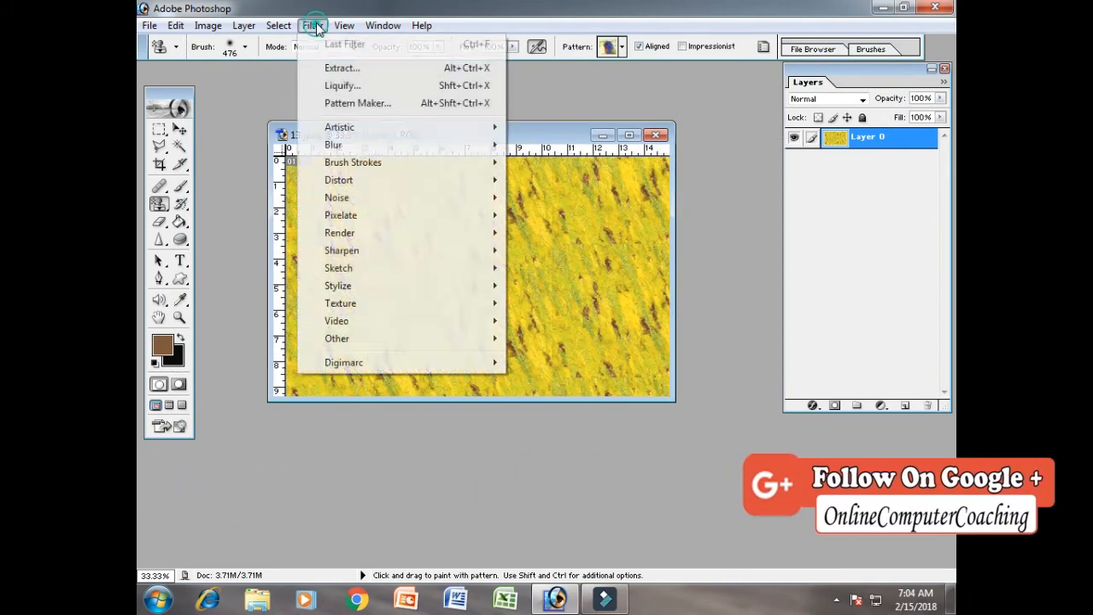
pyautogui.click(347, 102)
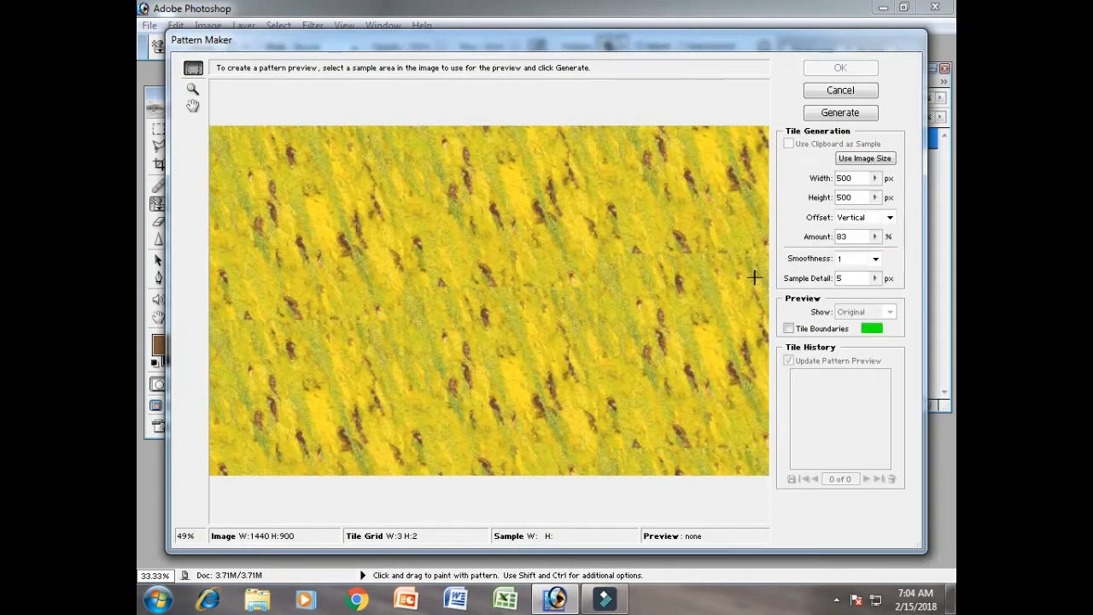
pyautogui.click(840, 91)
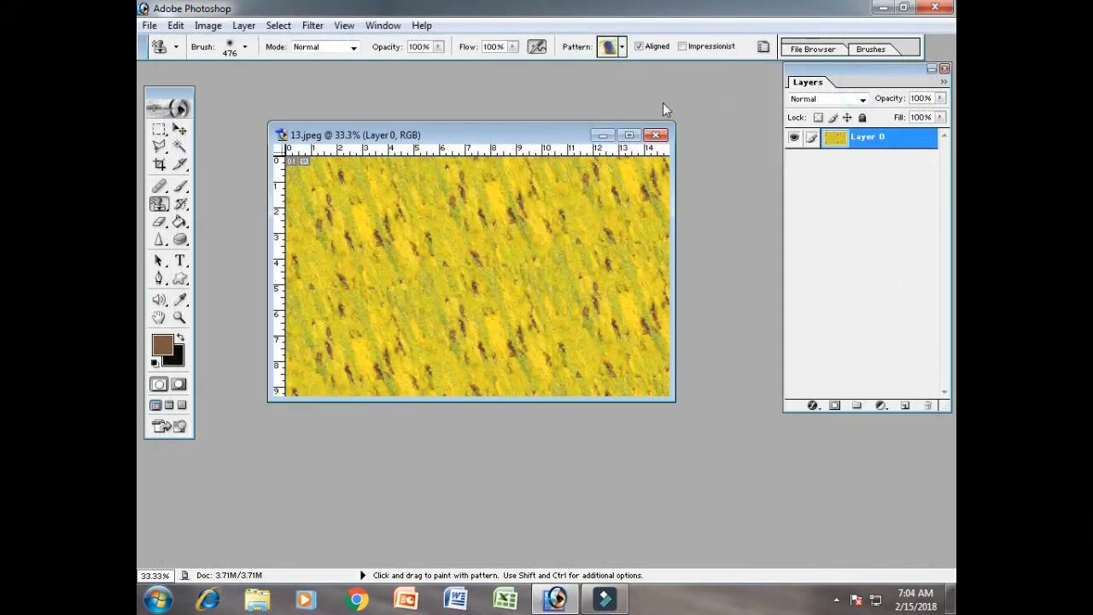
# Step: Close 13.jpeg and open the butterfly picture 07 from the Animal Wallpapers folder
pyautogui.click(656, 135)
pyautogui.click(555, 235)
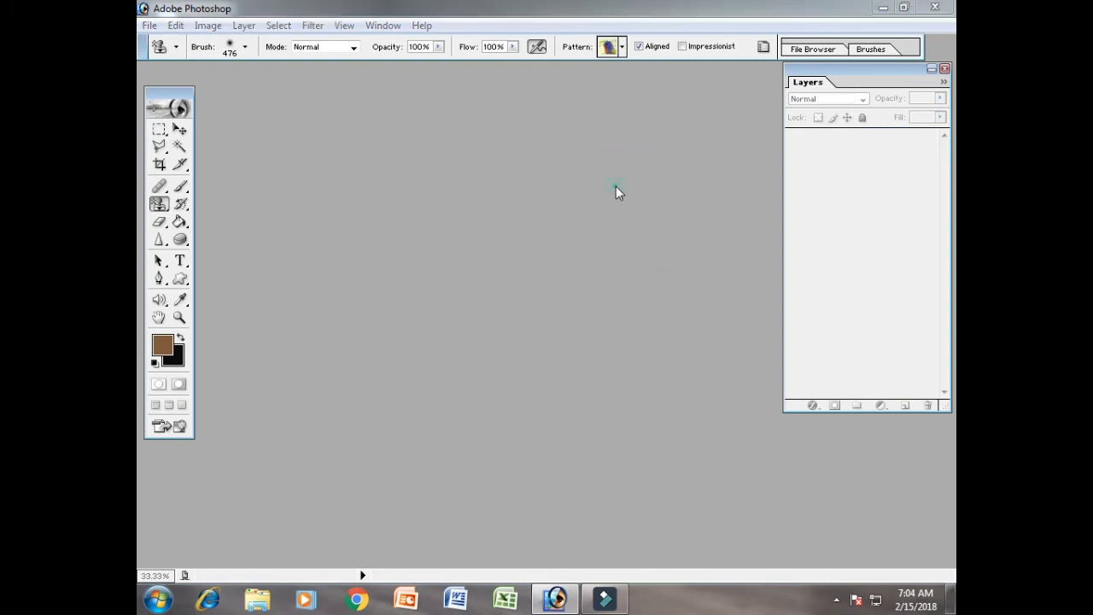
pyautogui.doubleClick(615, 186)
pyautogui.click(528, 269)
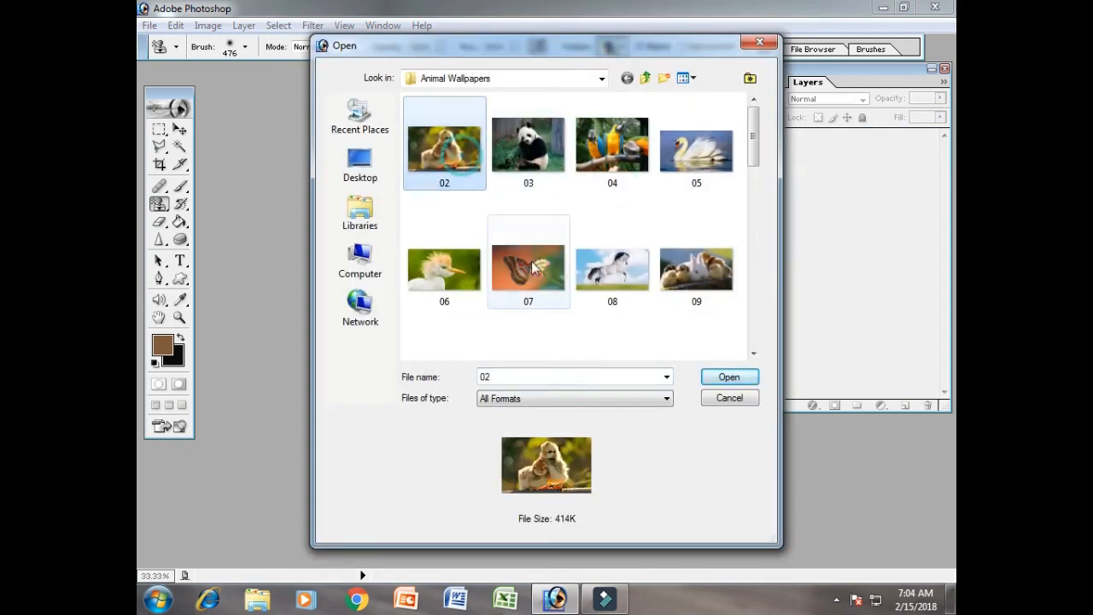
pyautogui.click(728, 377)
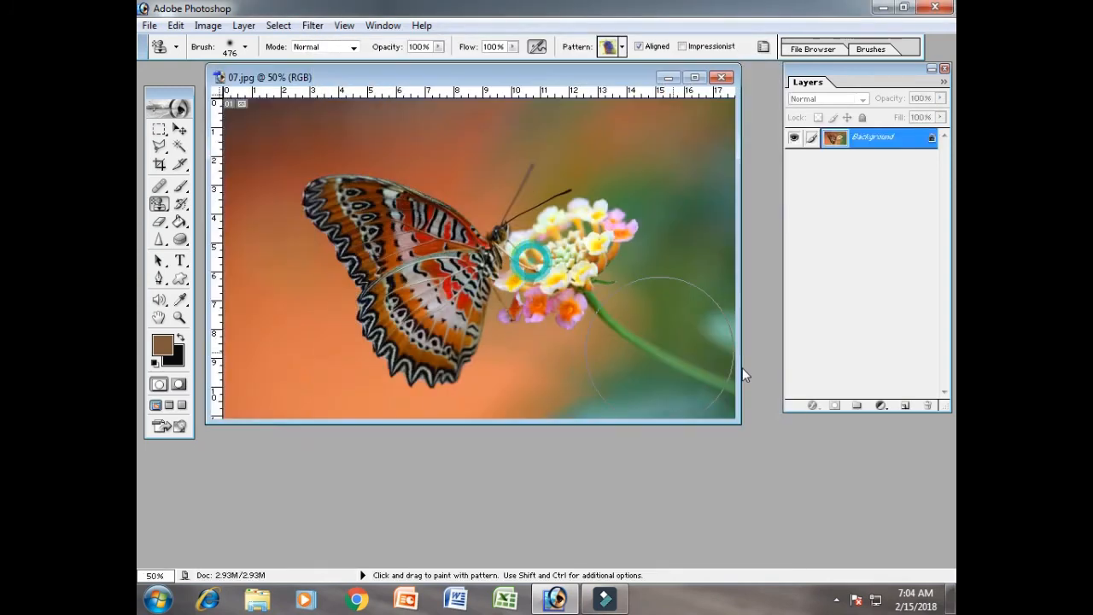
# Step: Start Pattern Maker and select a sample area of about 226 by 220 px on the orange butterfly's wings
pyautogui.click(311, 27)
pyautogui.click(333, 99)
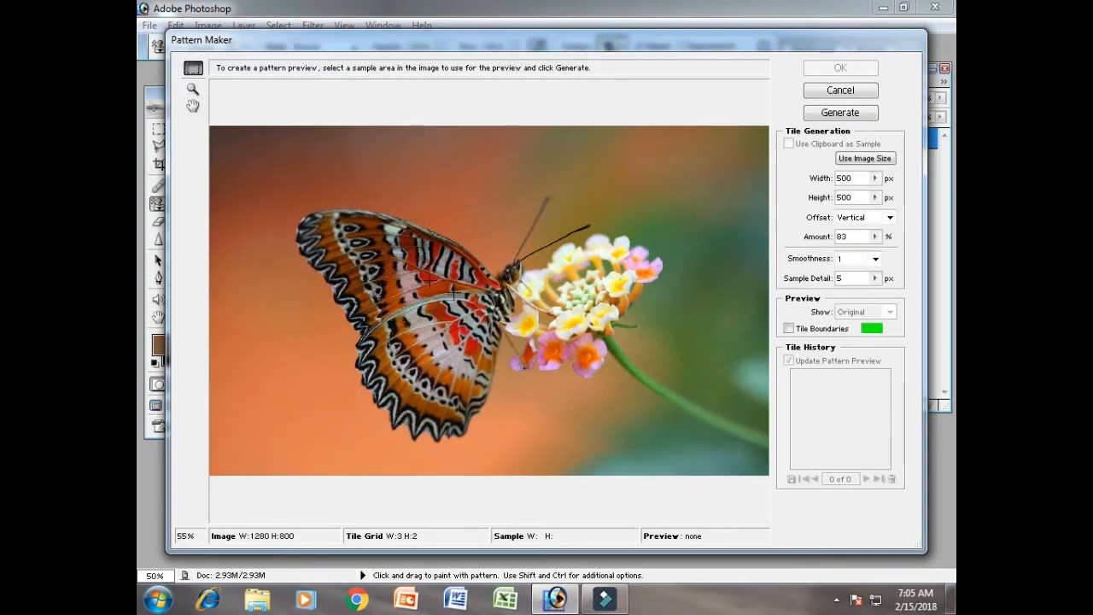
pyautogui.moveTo(338, 250)
pyautogui.mouseDown()
pyautogui.moveTo(431, 295)
pyautogui.moveTo(450, 333)
pyautogui.mouseUp()
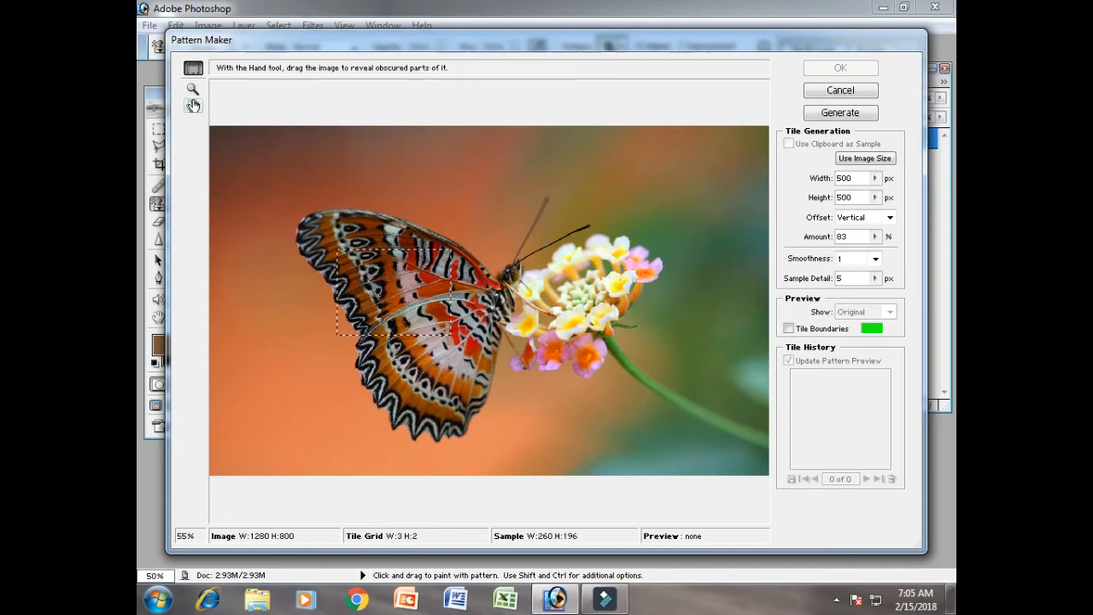
pyautogui.click(193, 67)
pyautogui.moveTo(374, 235); pyautogui.dragTo(472, 330)
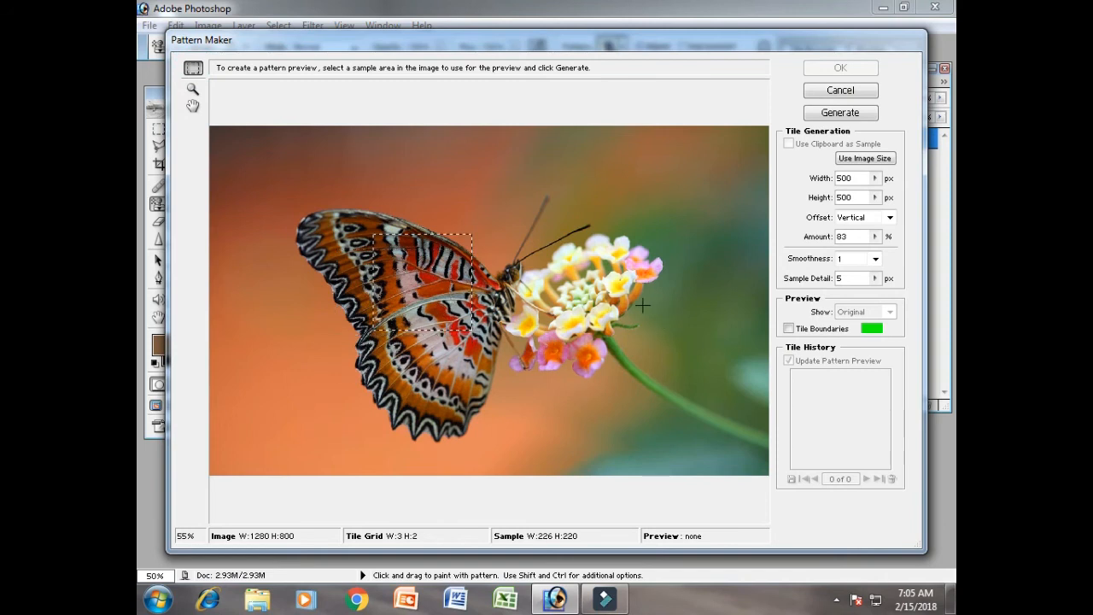
# Step: Turn on the tile boundaries and generate four pattern tiles from the orange wing sample
pyautogui.click(789, 328)
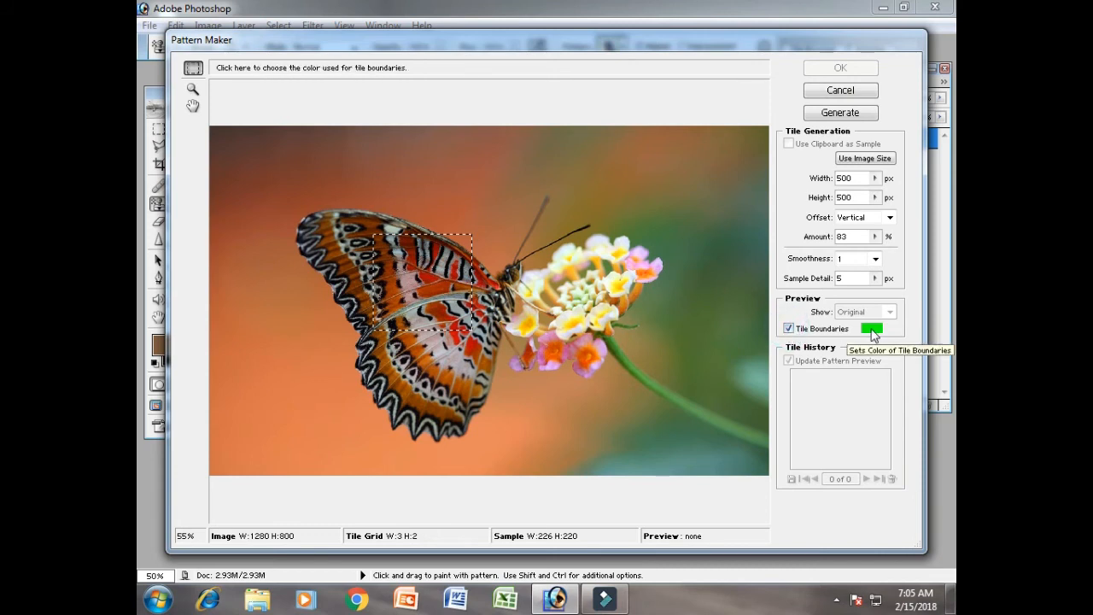
pyautogui.click(846, 116)
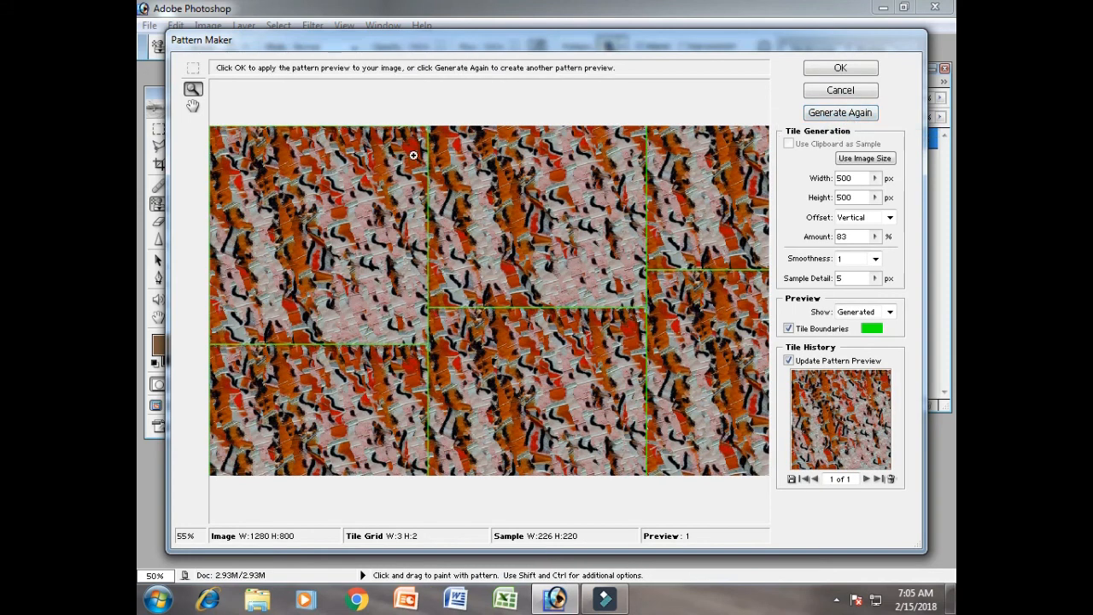
pyautogui.click(842, 115)
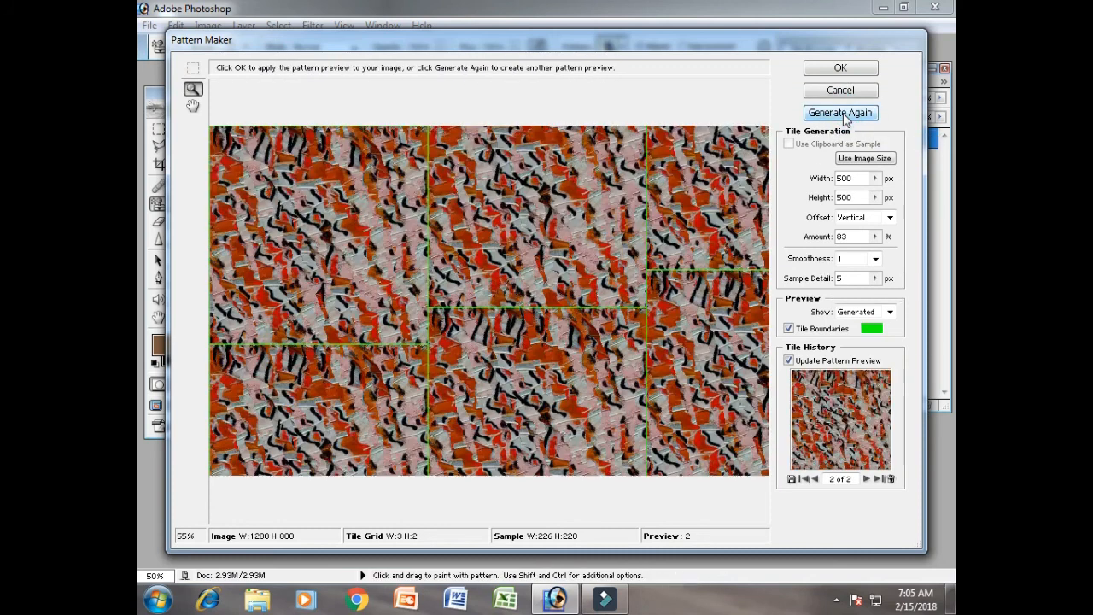
pyautogui.click(840, 113)
pyautogui.click(841, 113)
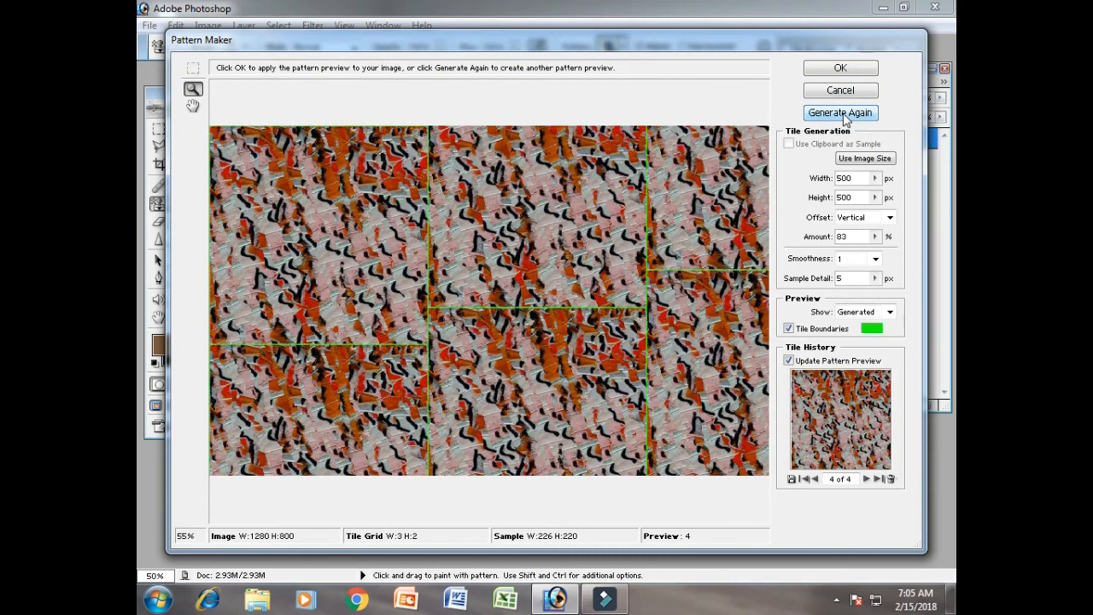
# Step: Set the smoothness to 2 and generate another tile from the orange wing sample
pyautogui.click(875, 259)
pyautogui.click(852, 269)
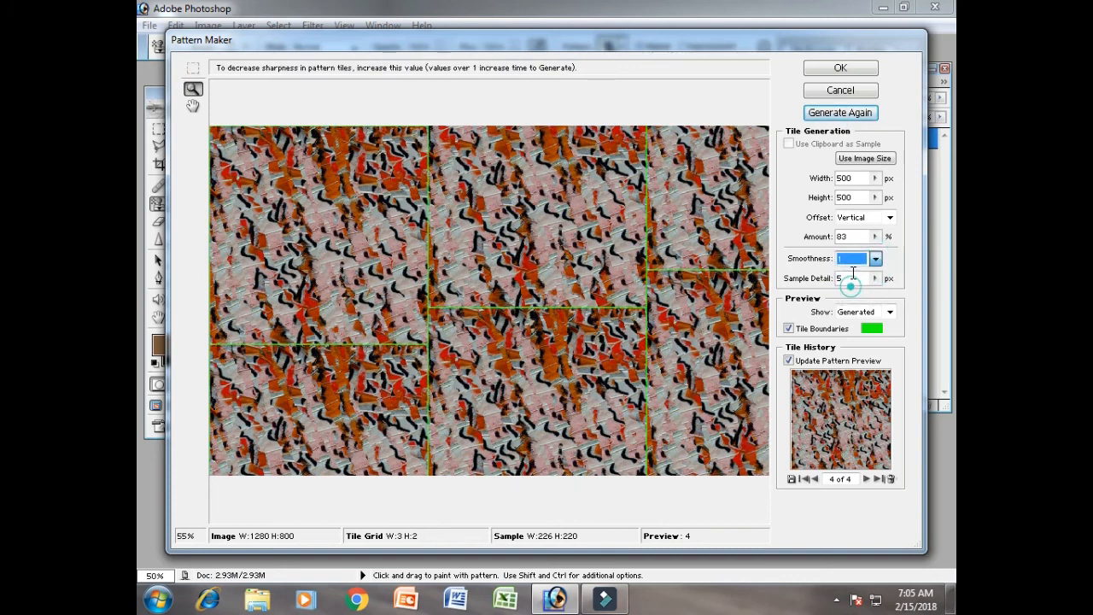
pyautogui.click(832, 114)
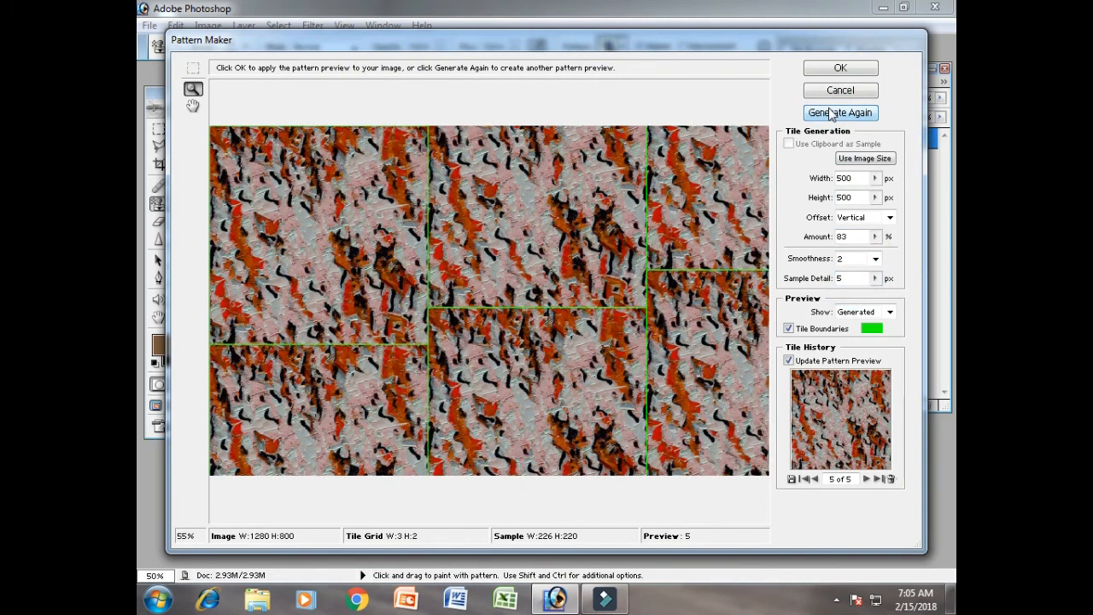
# Step: Set the sample detail to 13 px and apply a newly generated wing pattern to the image
pyautogui.click(874, 279)
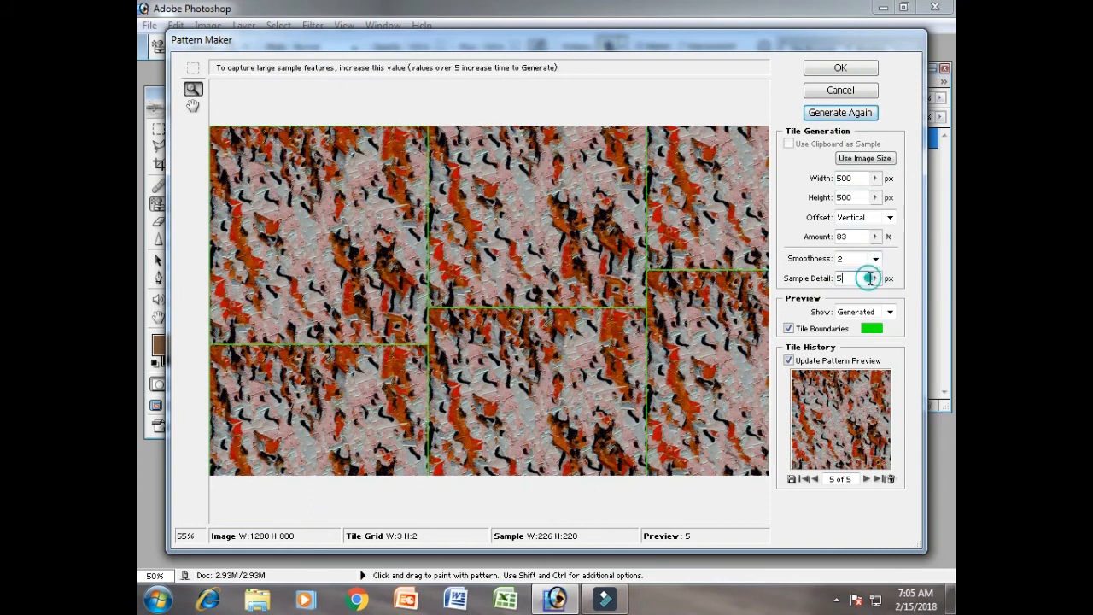
pyautogui.moveTo(804, 299); pyautogui.dragTo(817, 297)
pyautogui.click(839, 111)
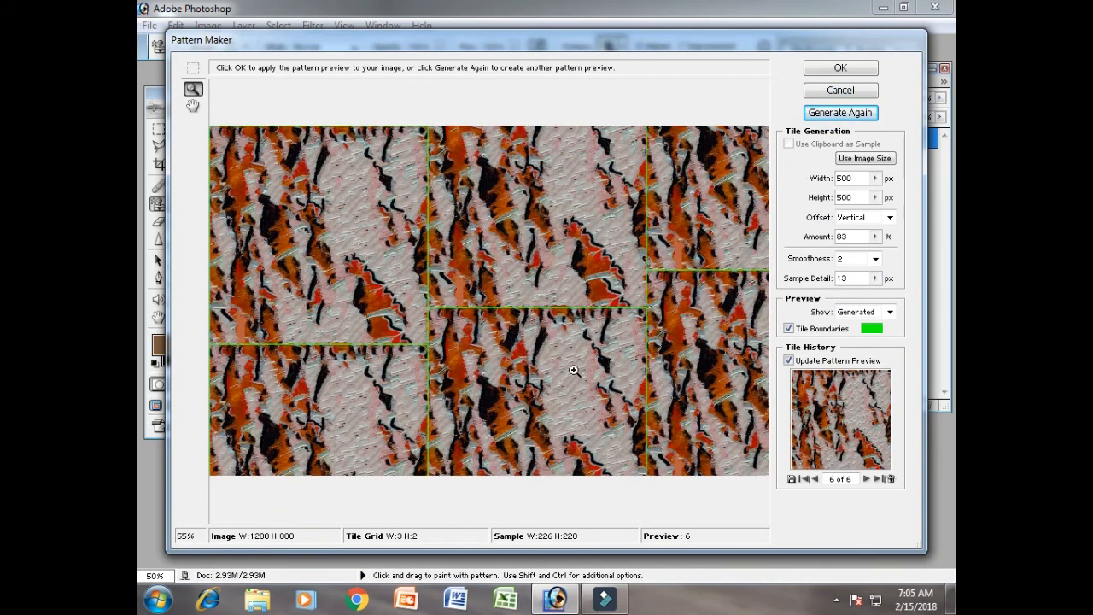
pyautogui.click(840, 68)
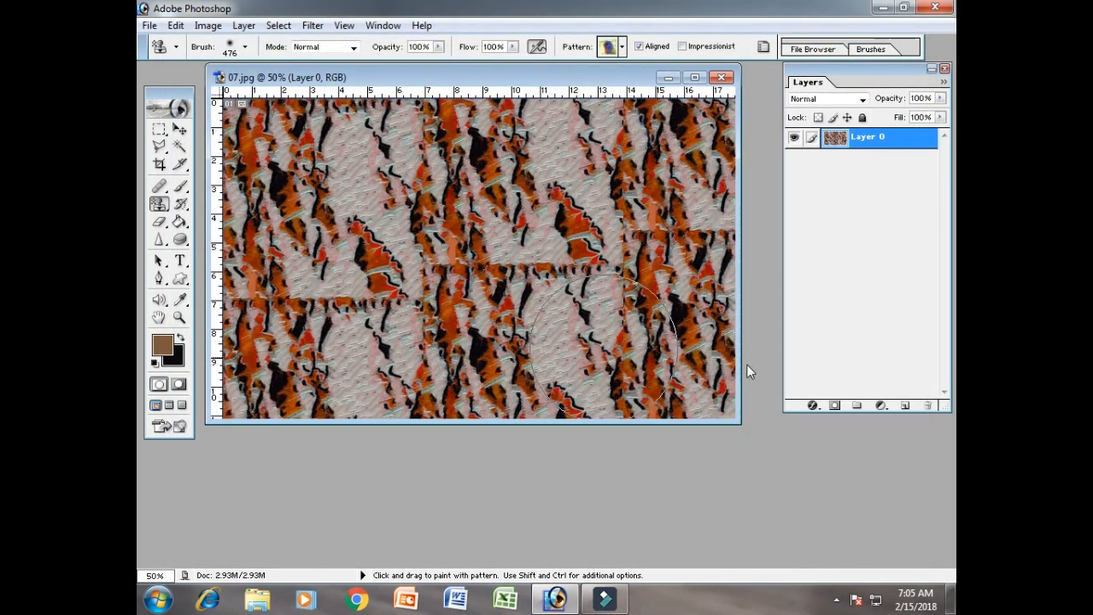
pyautogui.moveTo(421, 78); pyautogui.dragTo(419, 106)
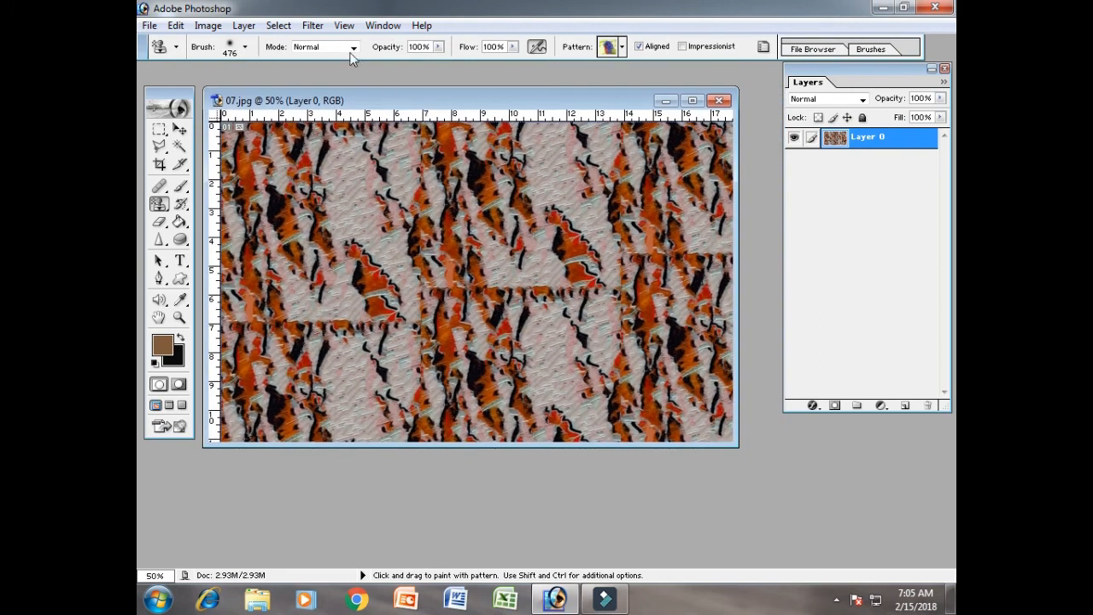
pyautogui.click(312, 26)
pyautogui.click(346, 104)
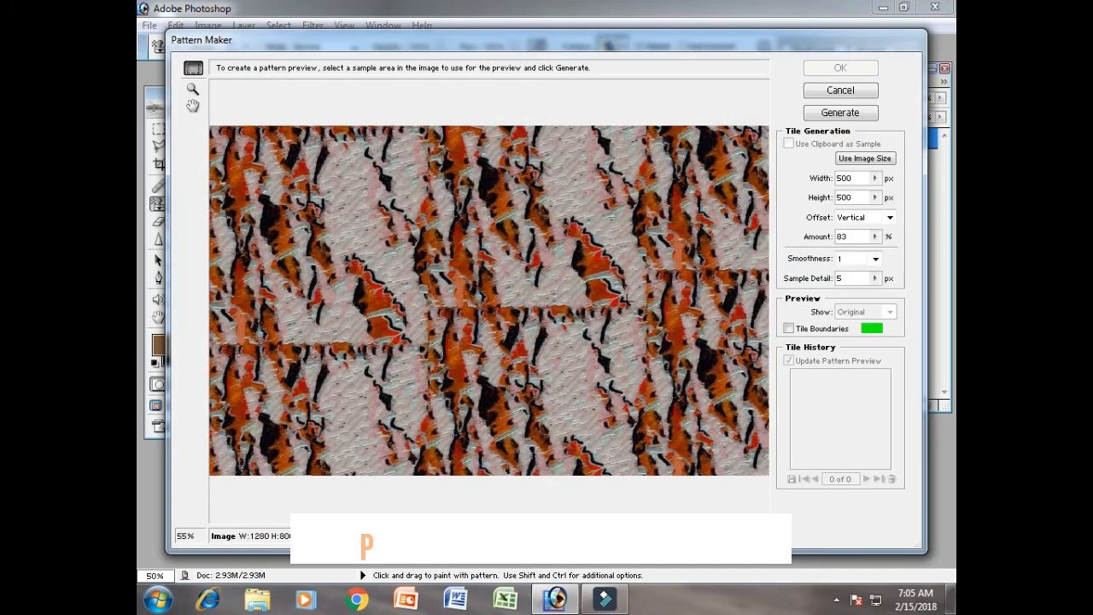
pyautogui.click(840, 91)
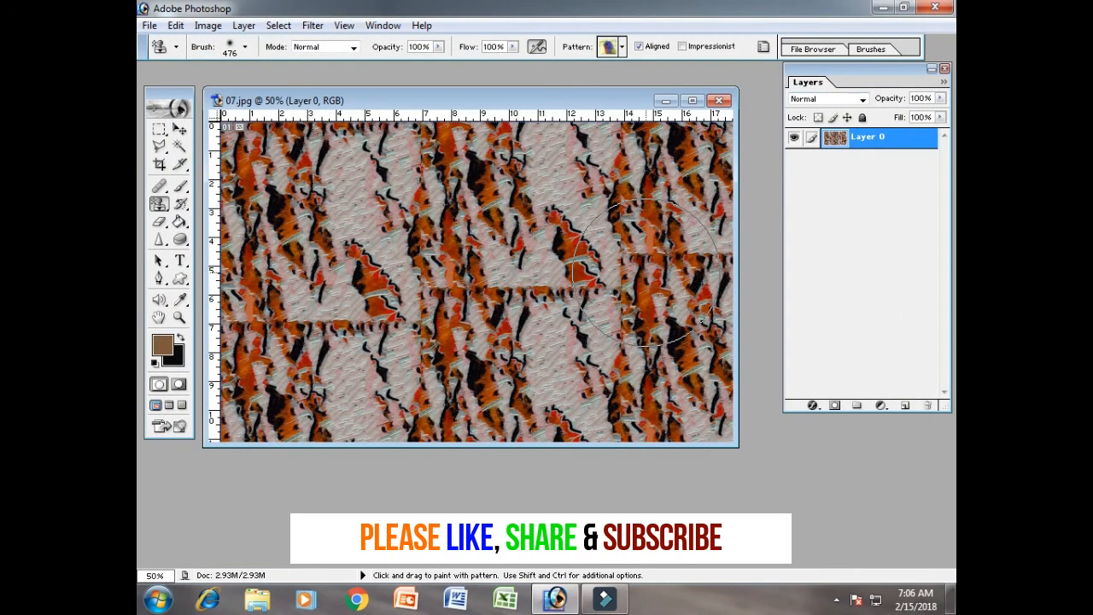